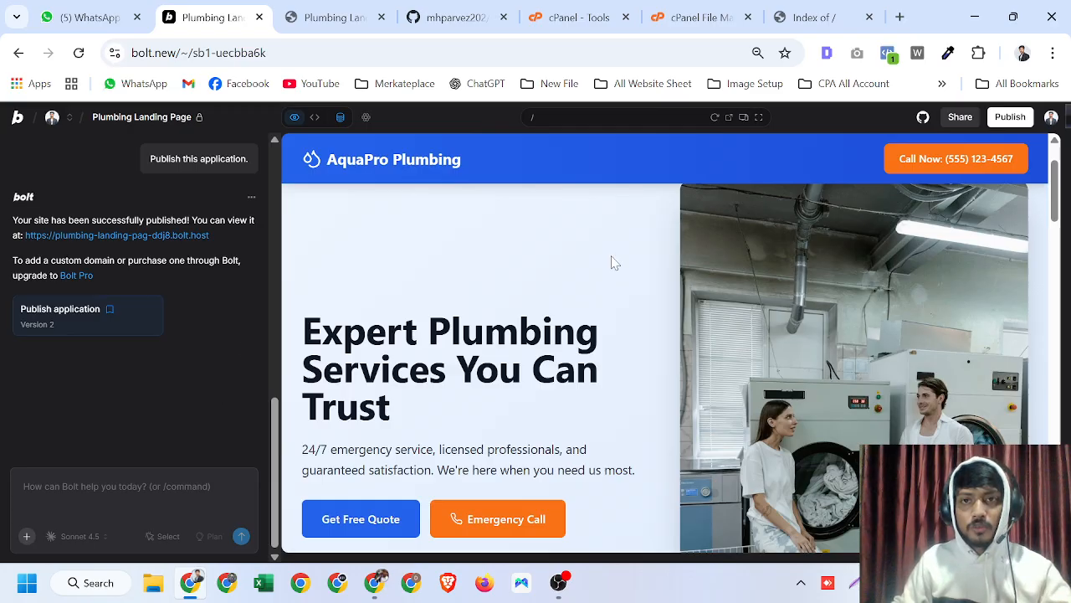
- Open the aqua.growthgird.com folder in File Manager and reload the live aqua.growthgird.com site to compare its contents
click(695, 17)
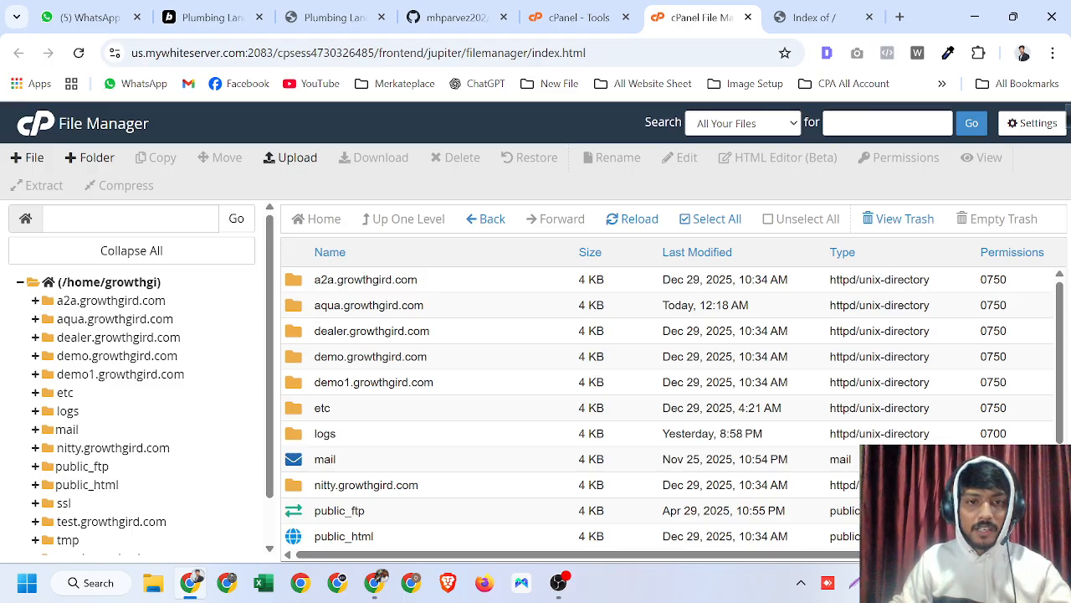
double_click(485, 311)
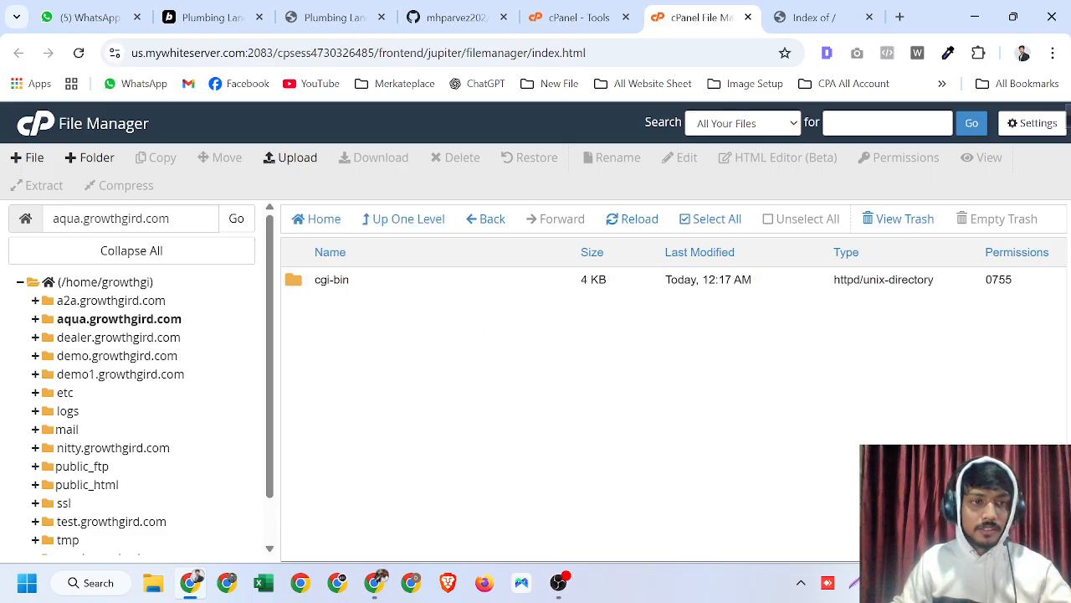
click(780, 18)
click(78, 52)
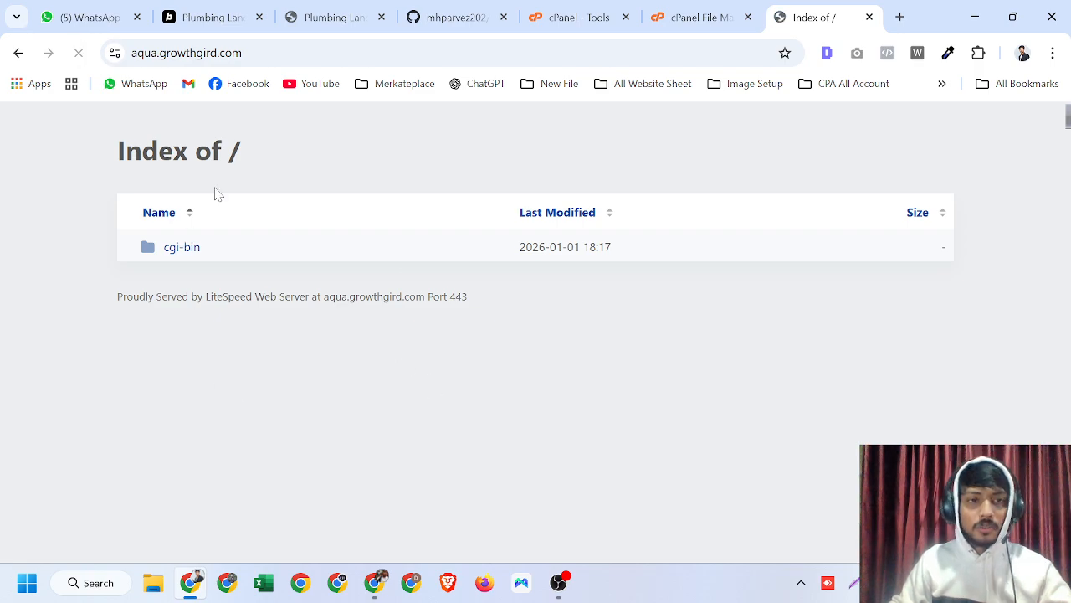
- Delete the cgi-bin folder from the aqua.growthgird.com directory, confirming the move to trash
click(703, 16)
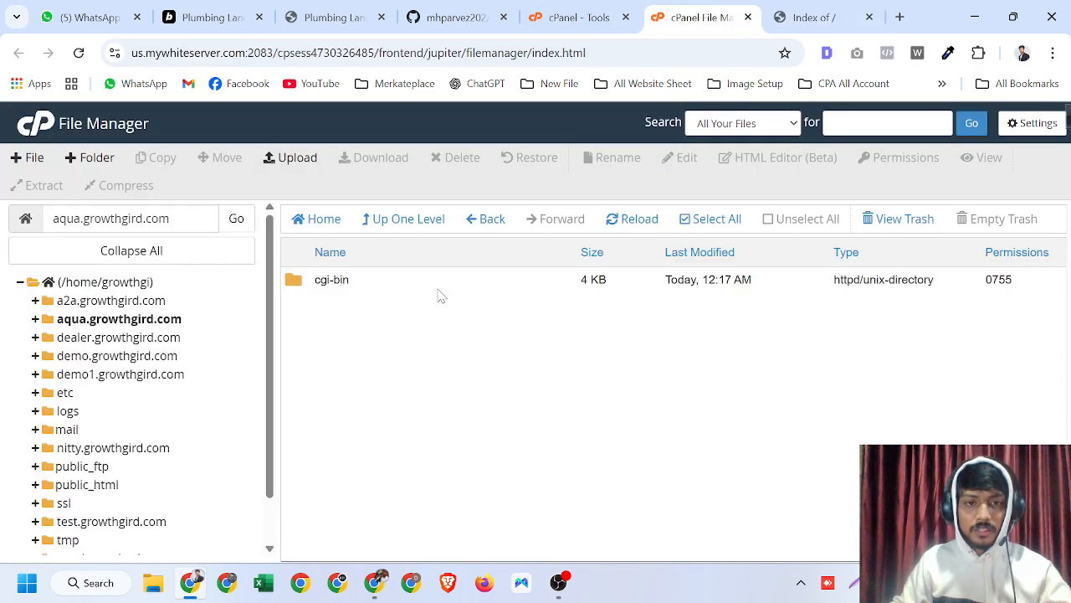
click(439, 295)
click(454, 160)
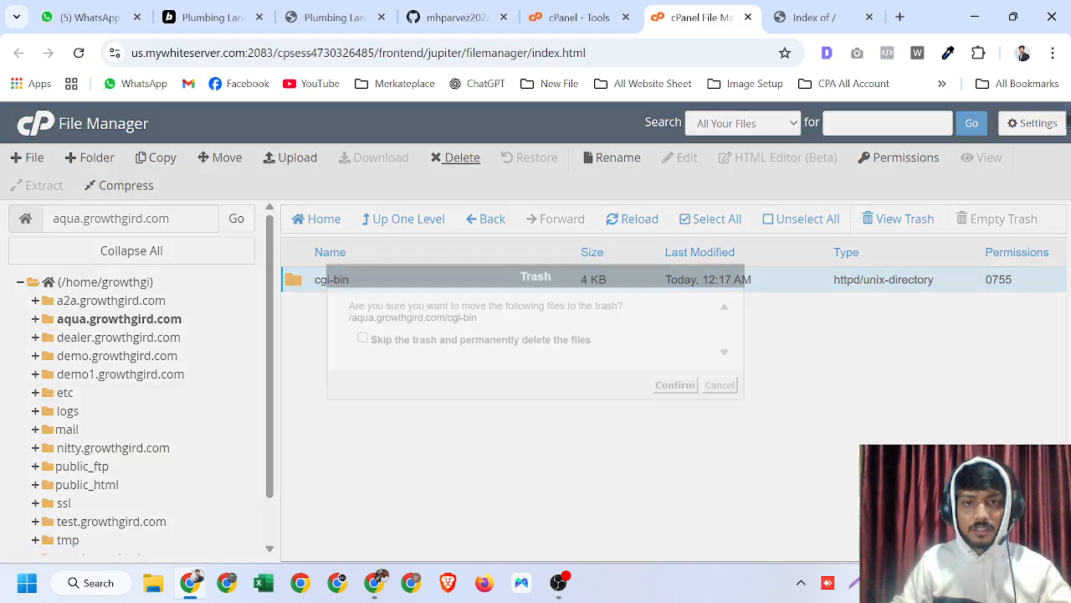
click(675, 385)
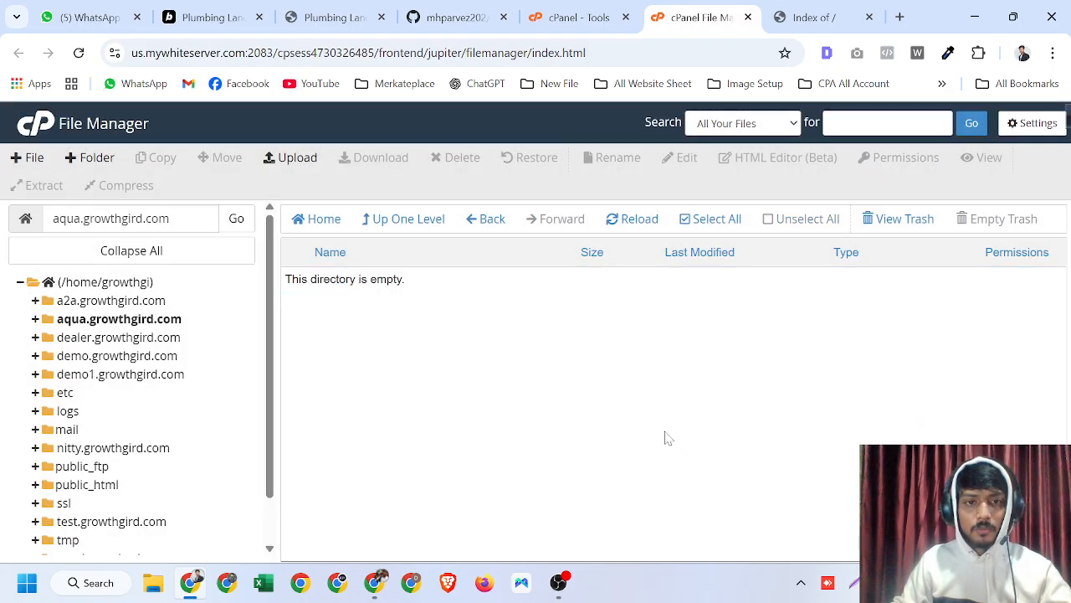
- Reload the live aqua.growthgird.com site to check its directory listing
click(769, 10)
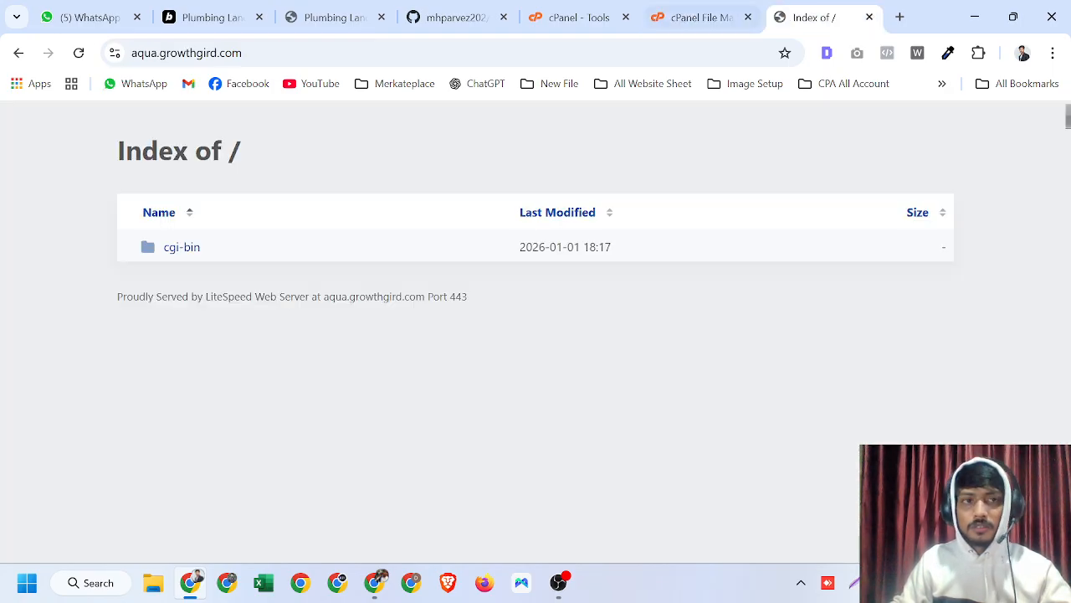
click(78, 53)
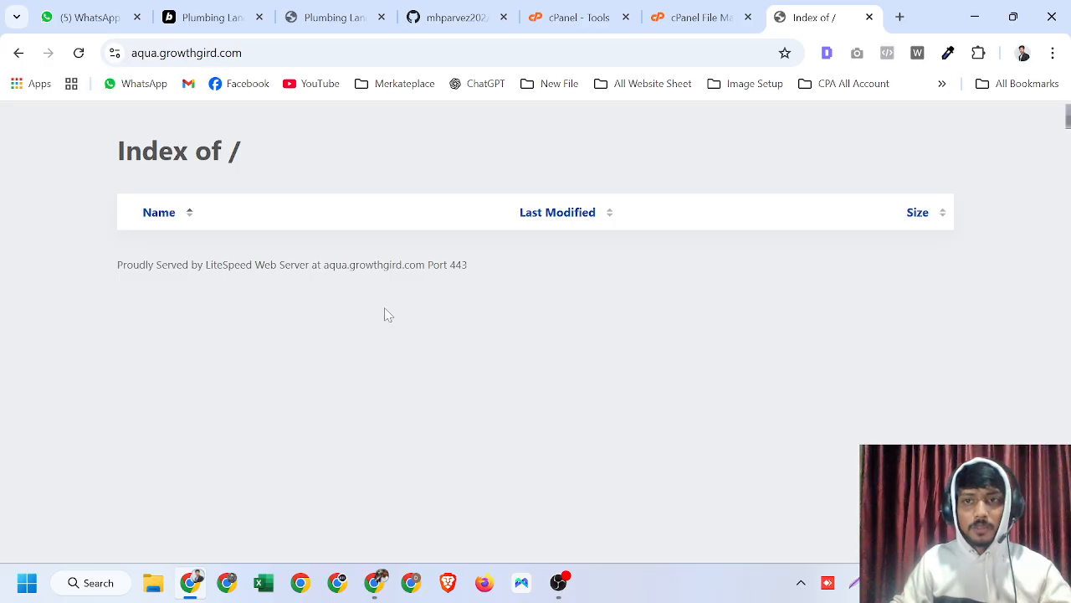
triple_click(402, 265)
click(499, 313)
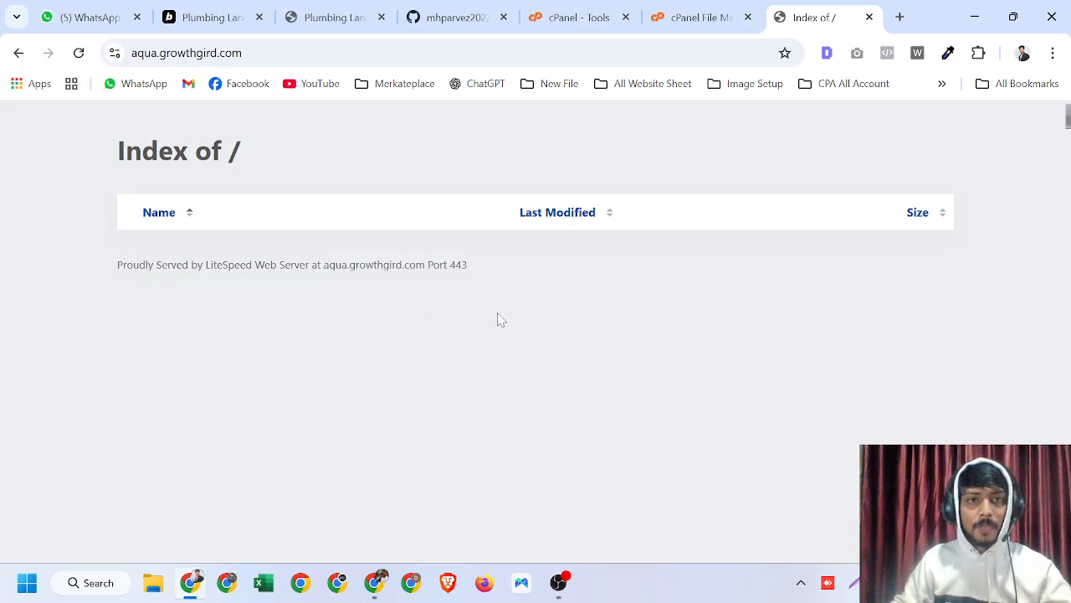
- Review the Bolt project's chat history and the AquaPro Plumbing preview
click(239, 8)
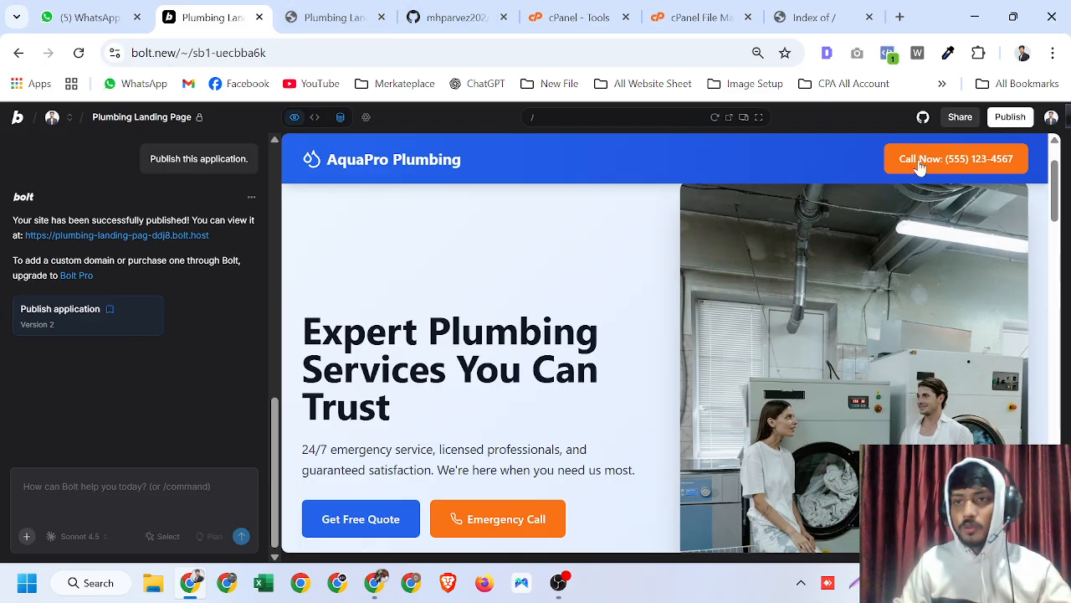
scroll(158, 336, up, 5)
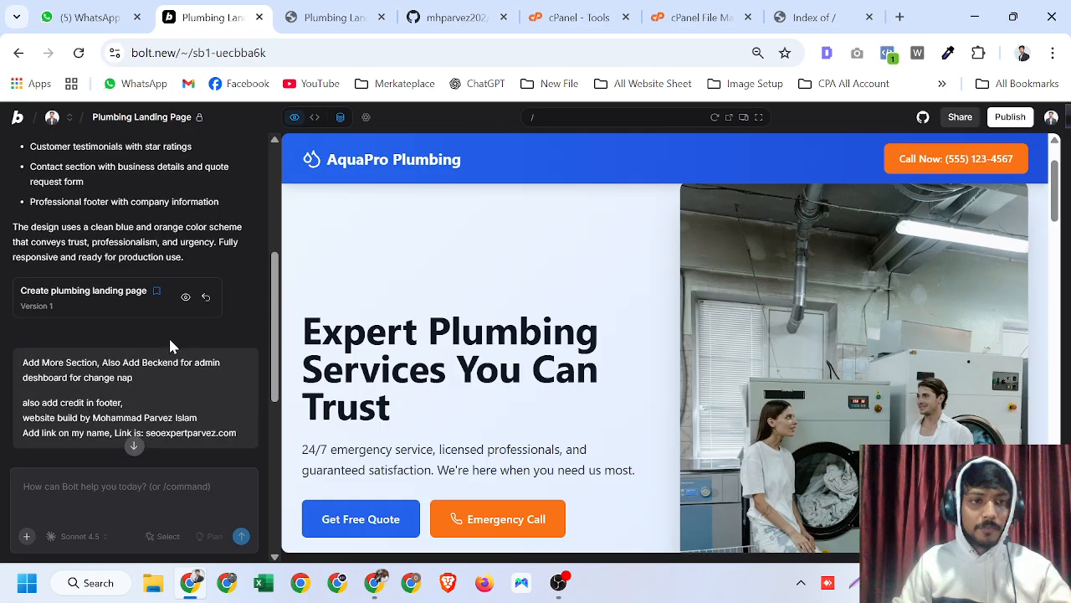
scroll(168, 336, down, 5)
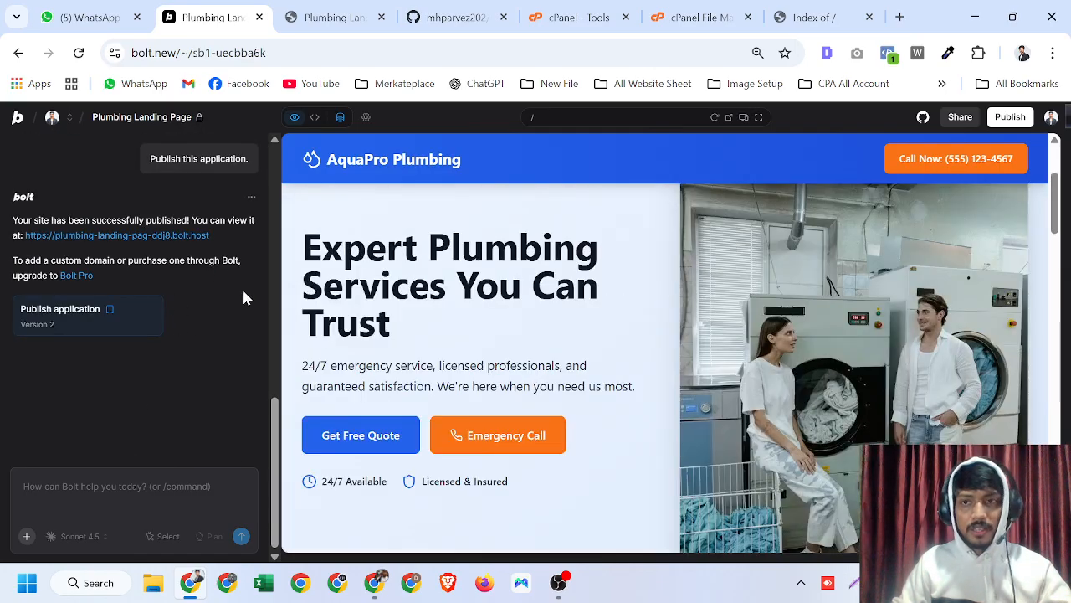
- Open the project's linked AquaProPlumbing GitHub repository from the GitHub sync status
click(922, 119)
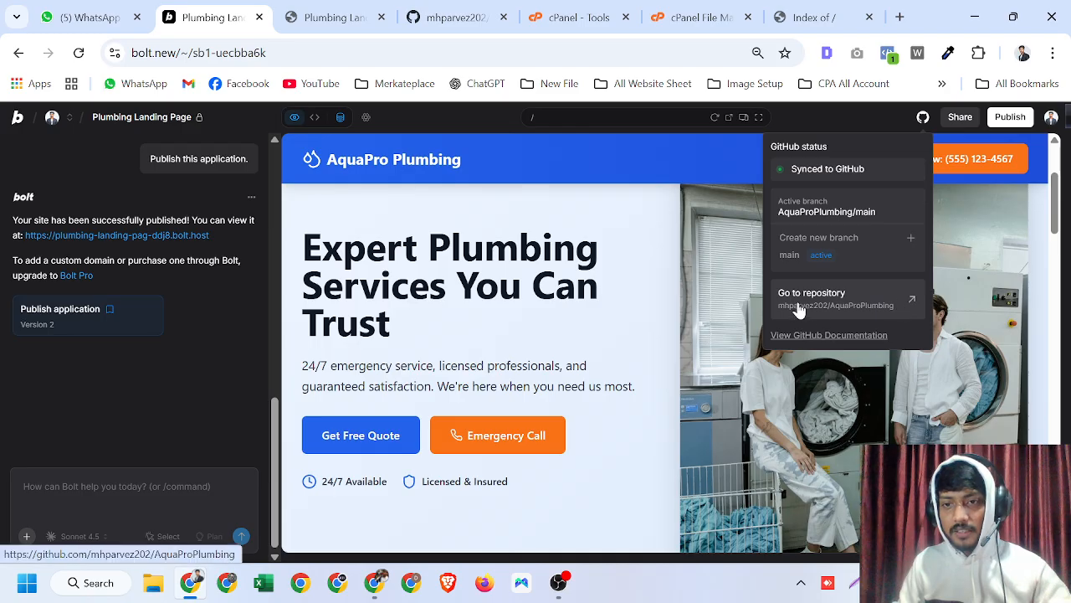
click(882, 302)
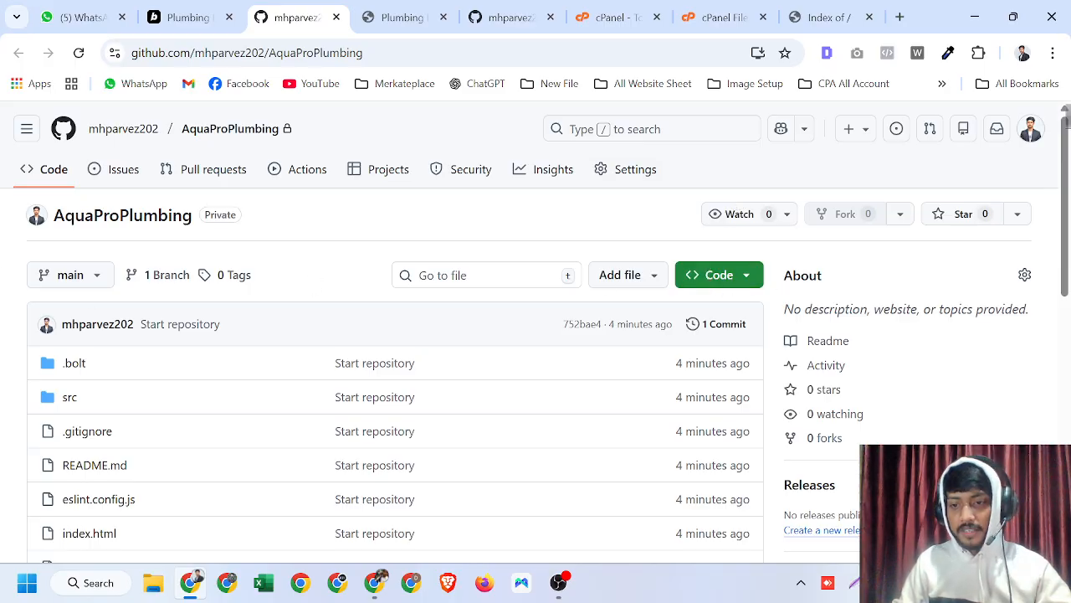
click(854, 583)
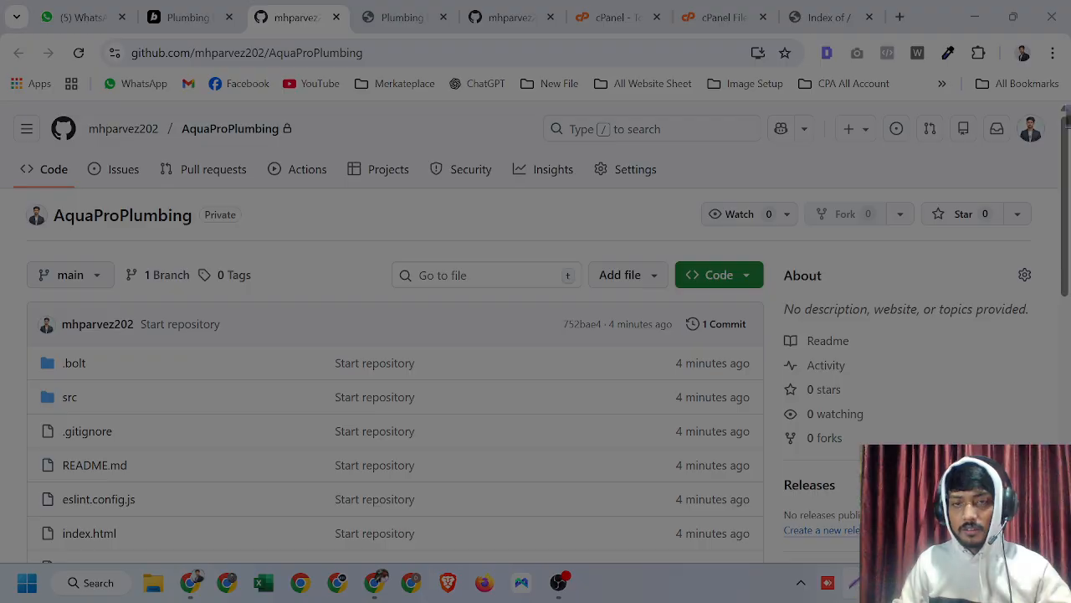
drag(310, 120, 1031, 499)
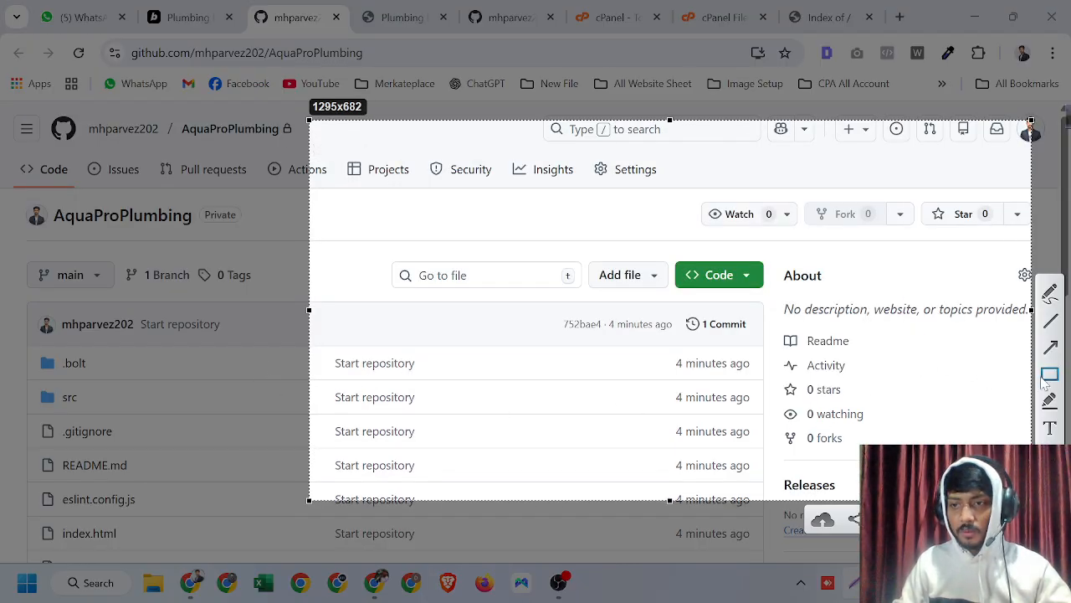
drag(655, 254, 782, 292)
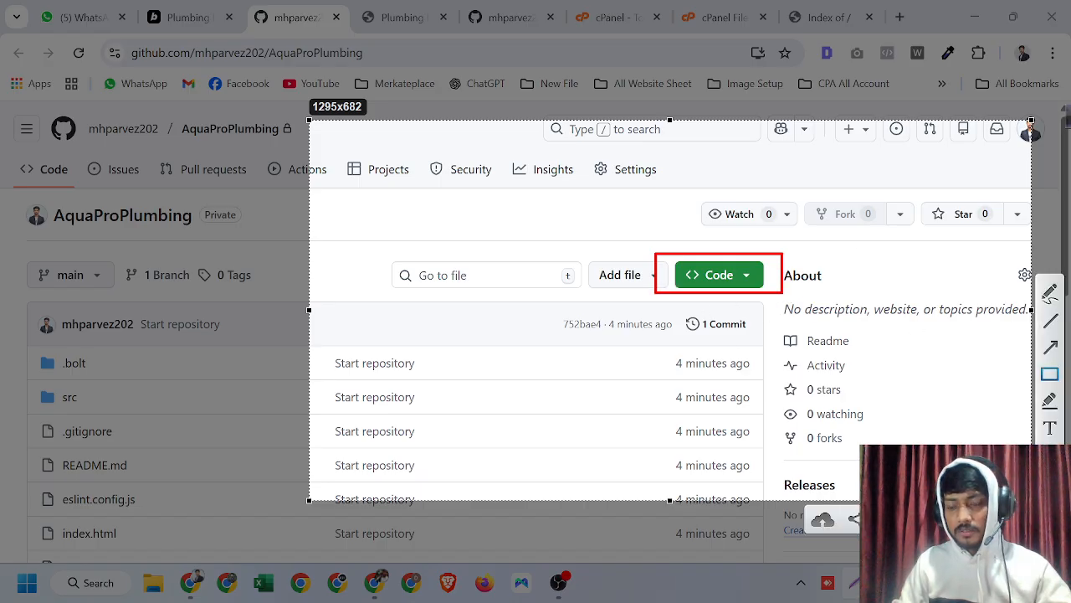
key(Escape)
- Download the AquaProPlumbing repository as a ZIP archive and check the download history
click(722, 282)
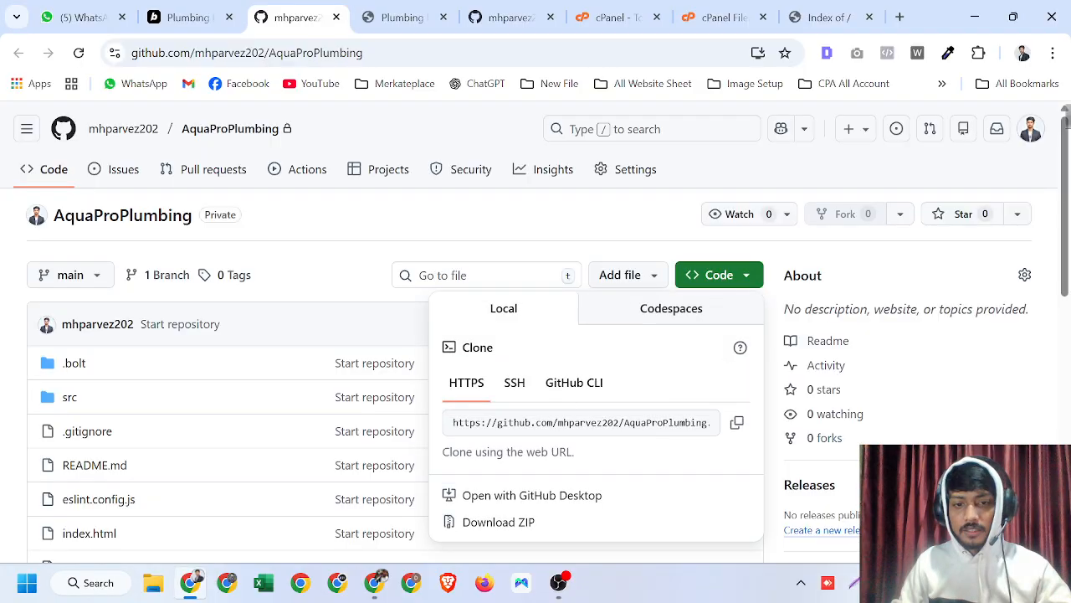
click(527, 526)
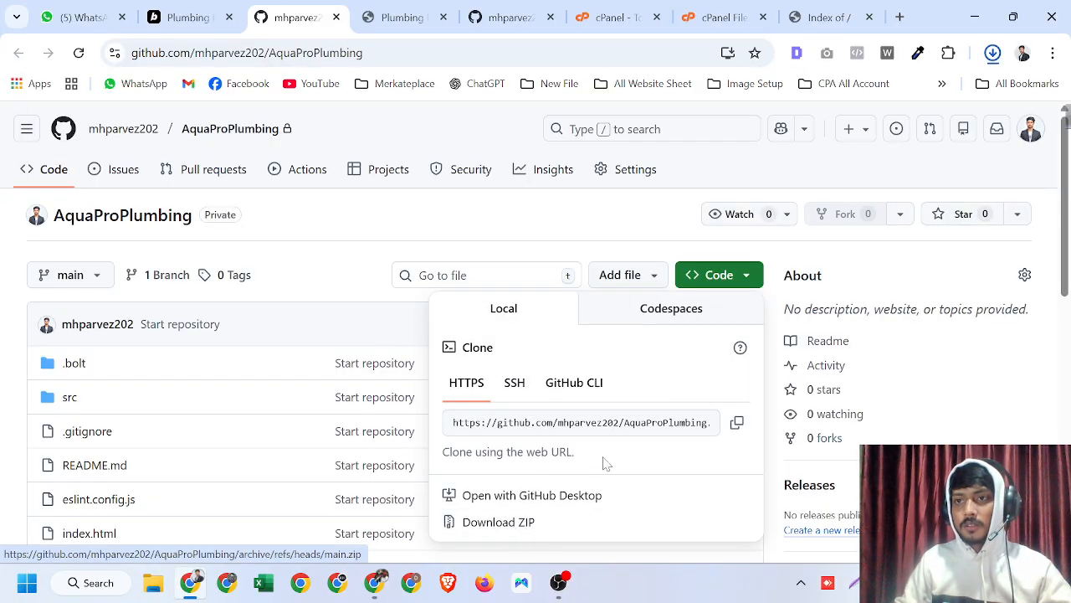
click(992, 53)
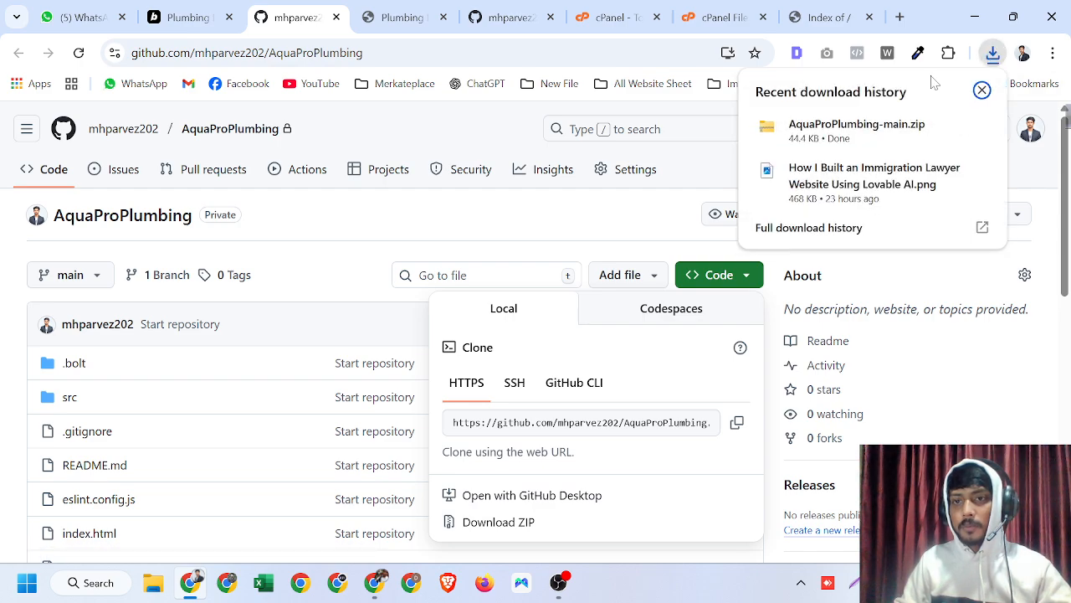
click(8, 303)
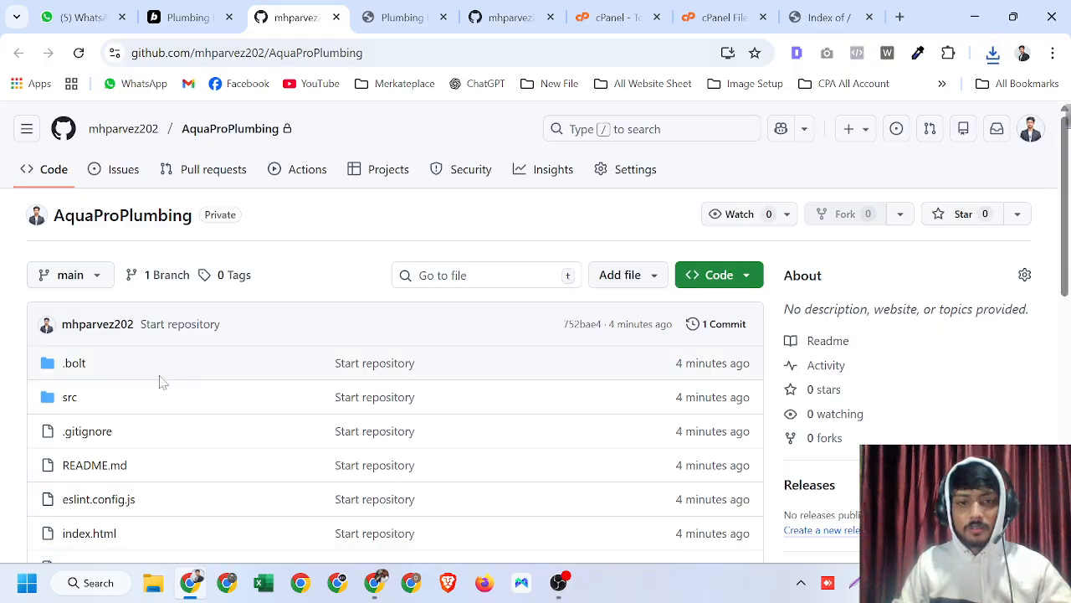
- Try to launch VS Code from the Start menu
click(26, 583)
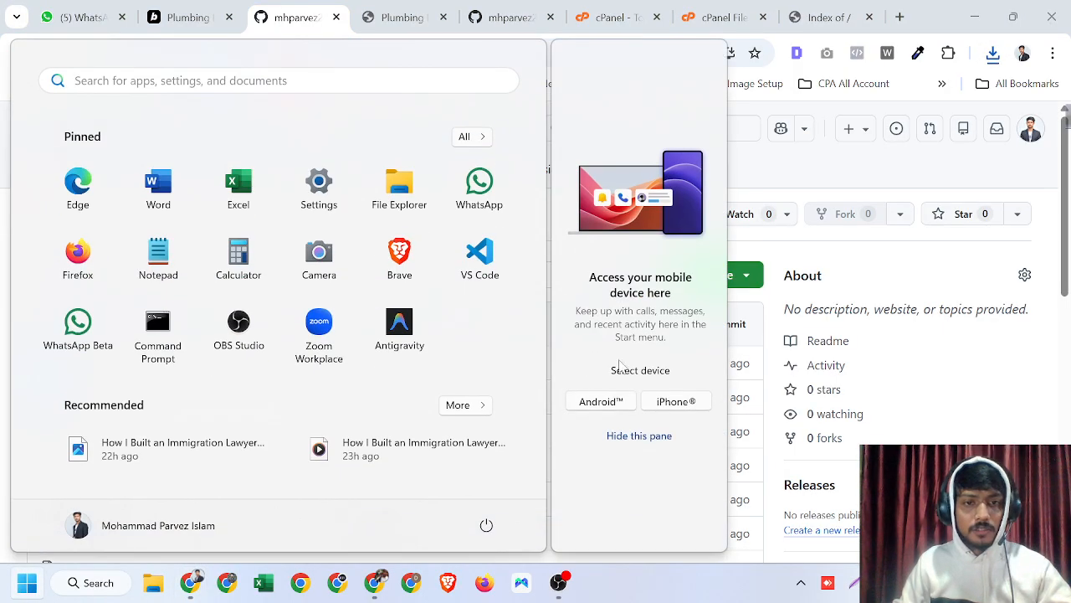
click(484, 266)
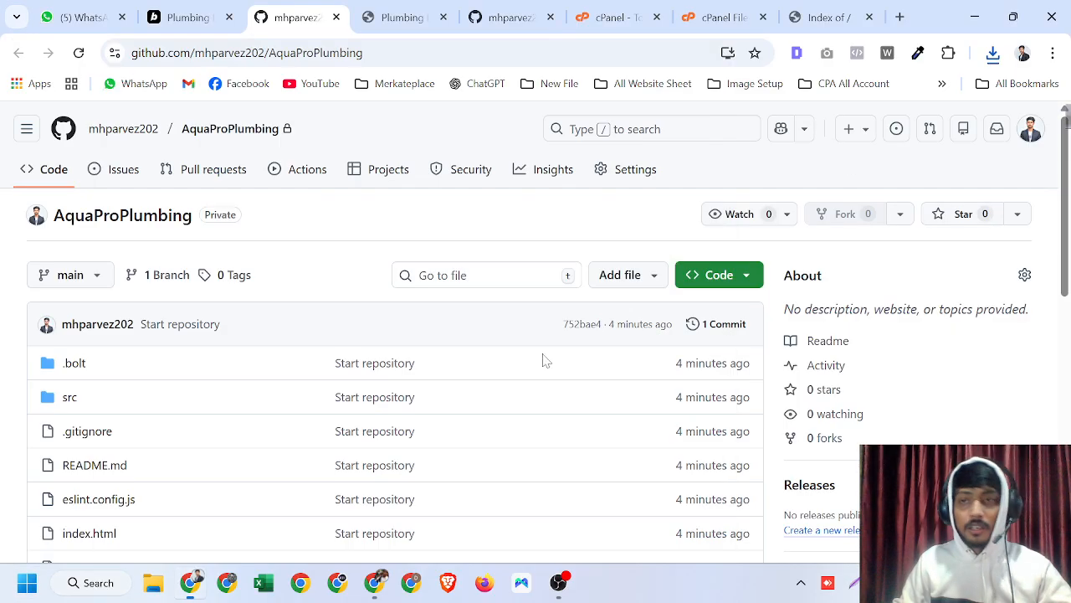
- Search the web for VS Code and open the Visual Studio Code download page
click(899, 16)
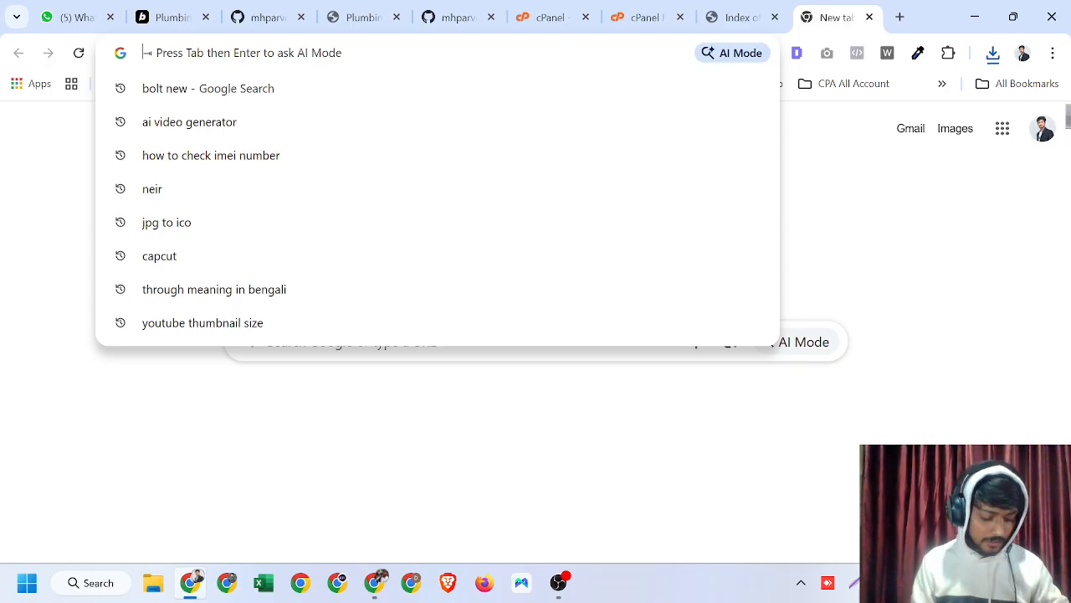
text(VS Code)
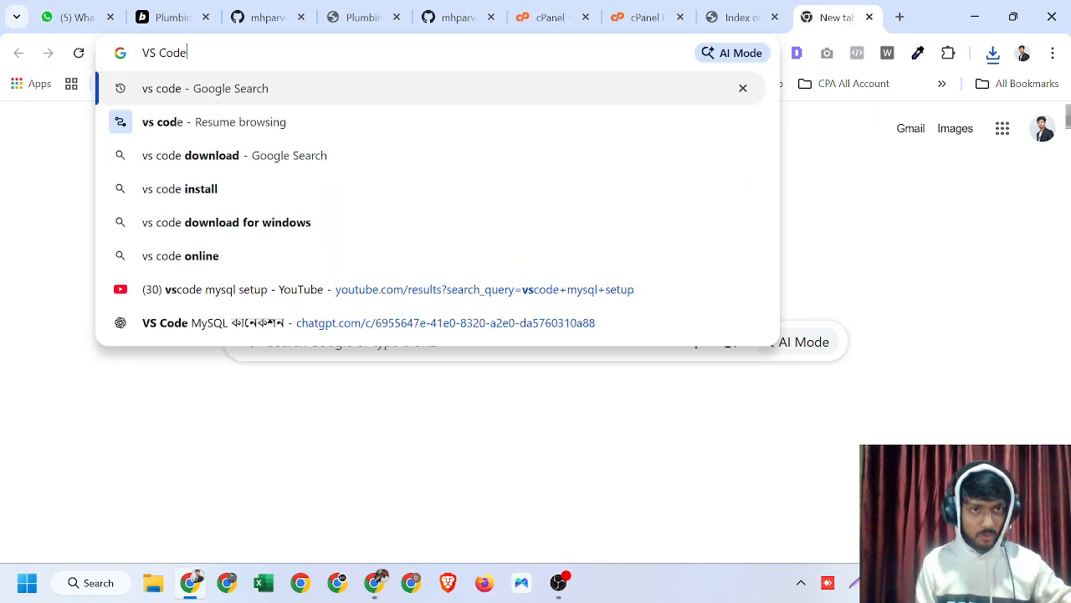
key(Return)
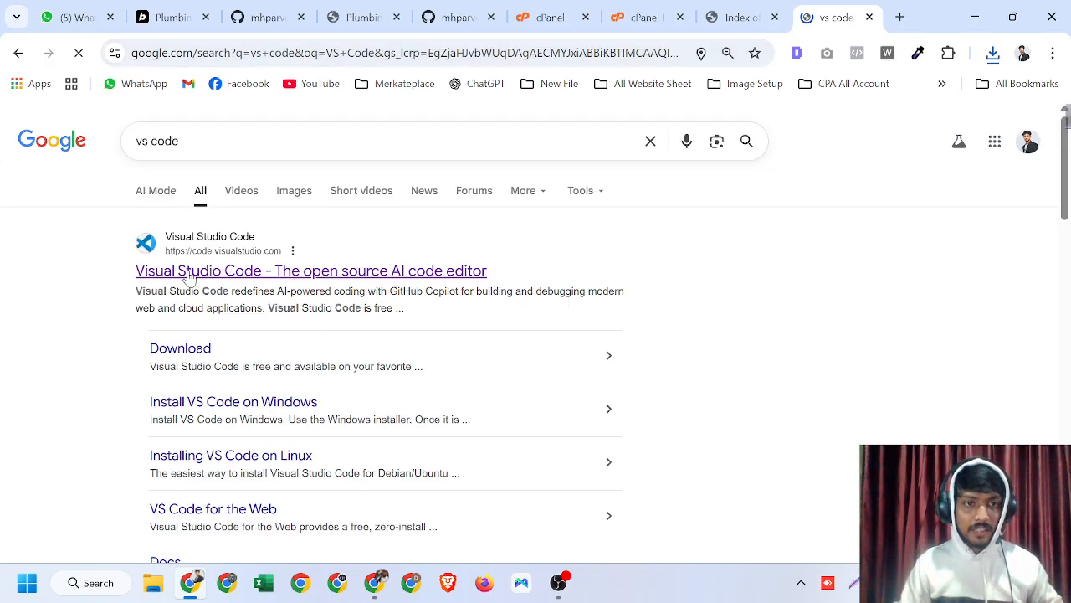
click(225, 272)
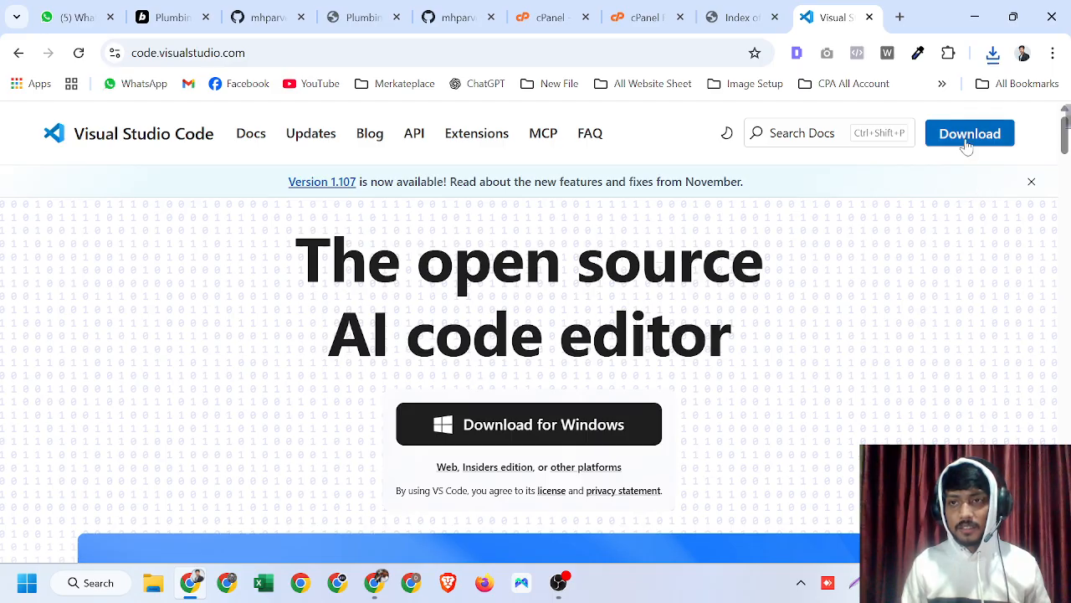
click(967, 140)
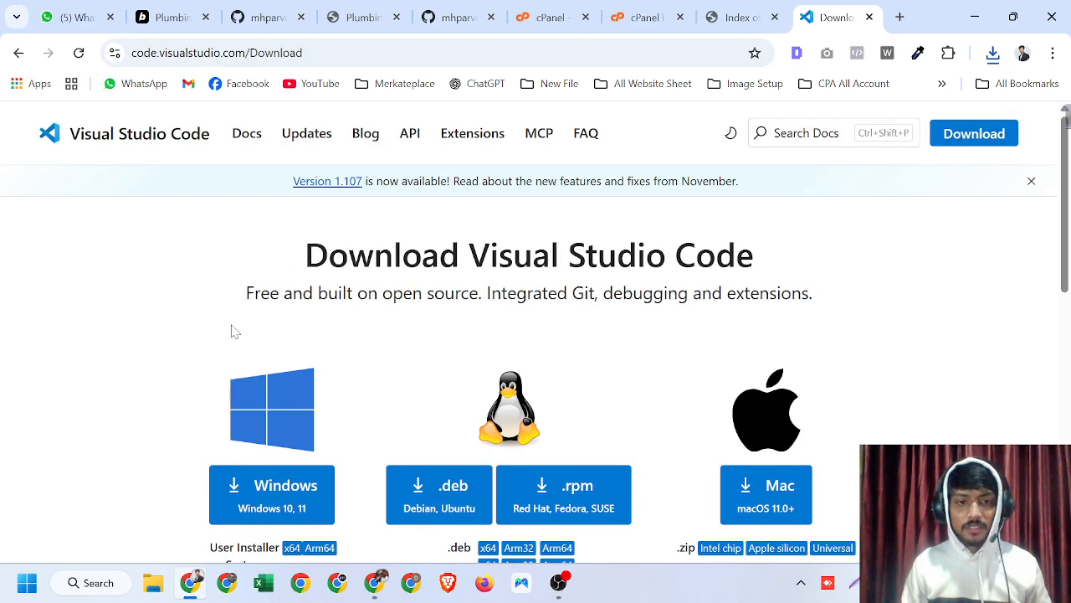
scroll(57, 390, down, 2)
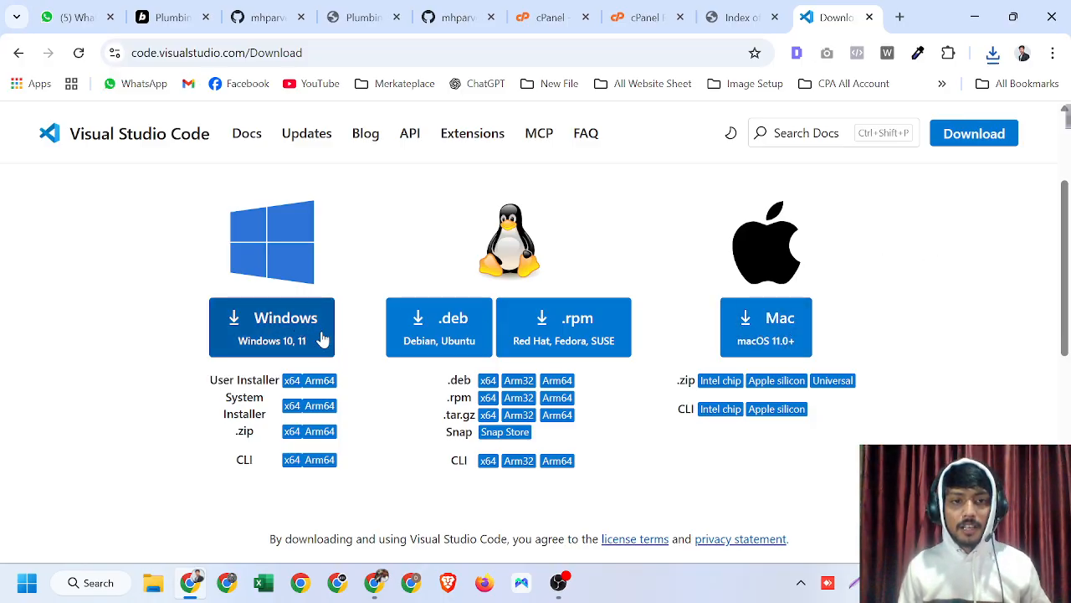
- Launch VS Code from the Start menu
key(super)
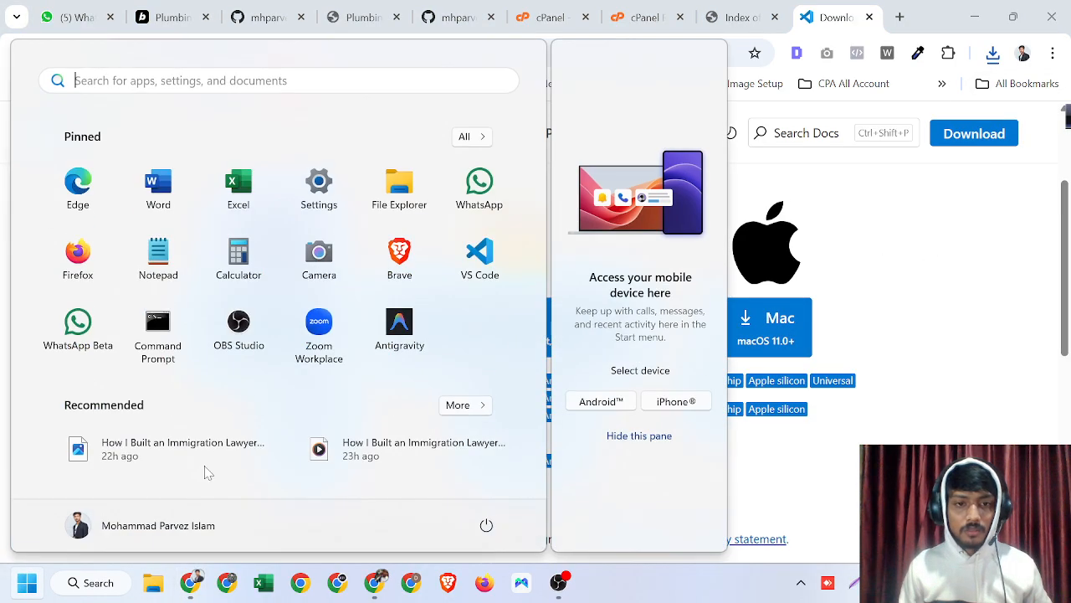
click(481, 256)
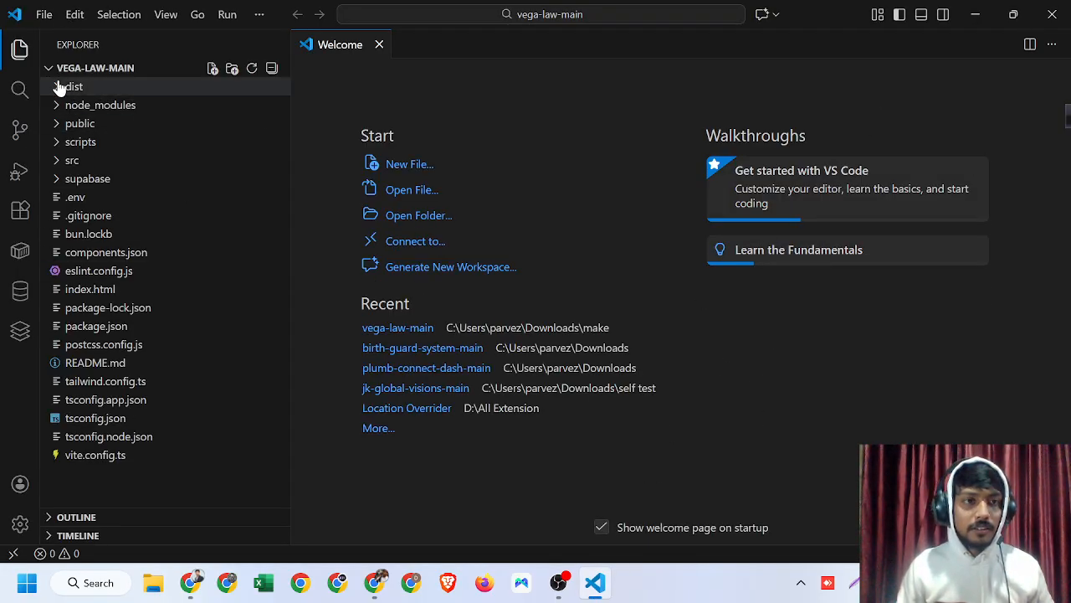
- Collapse the VEGA-LAW-MAIN folder in the Explorer and restore down the VS Code window
click(50, 70)
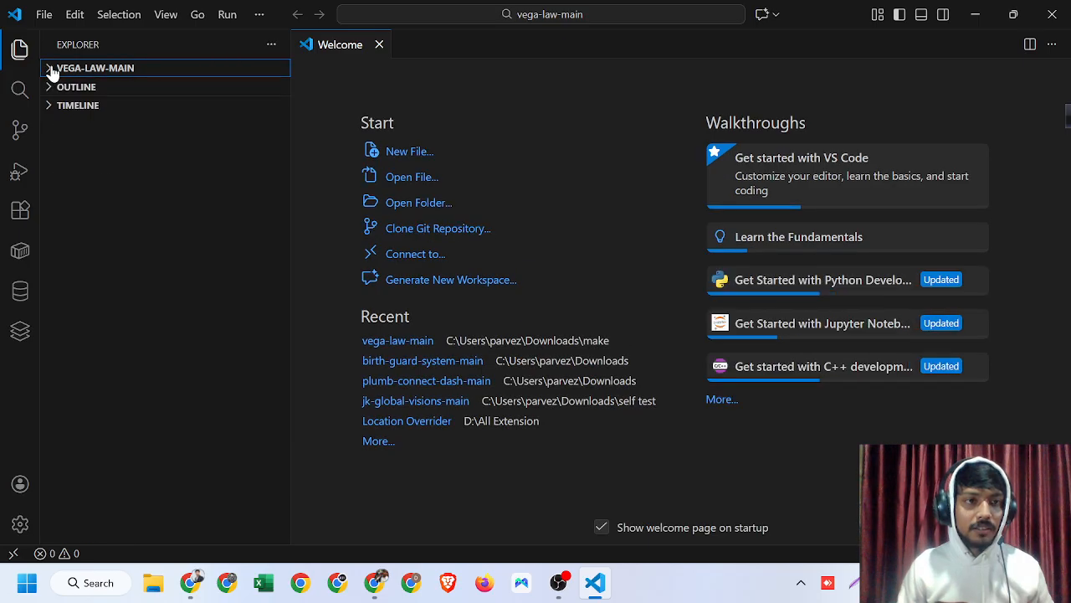
click(59, 70)
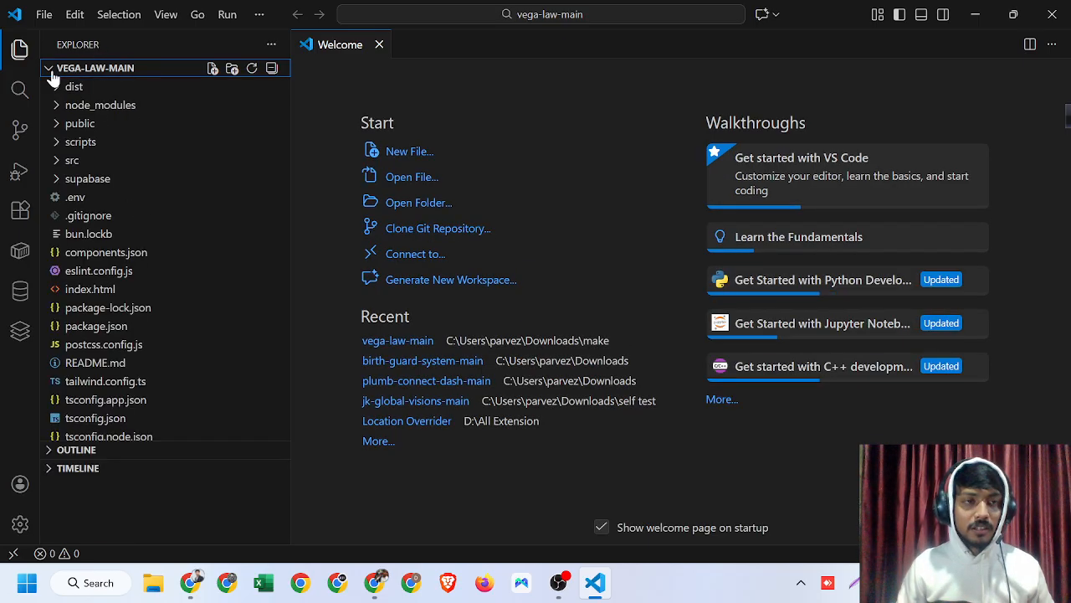
click(52, 71)
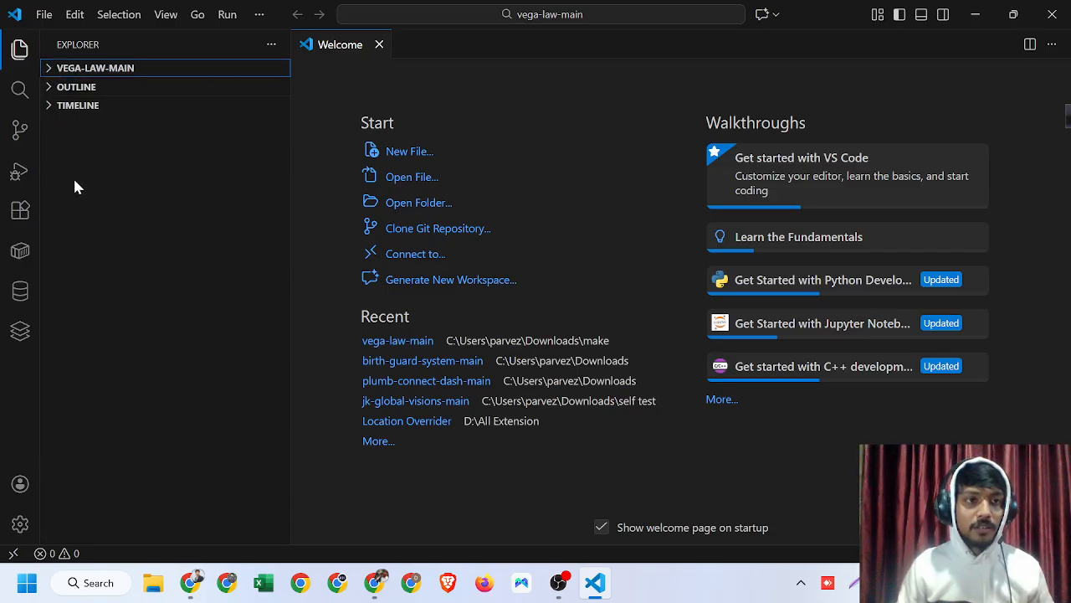
click(975, 15)
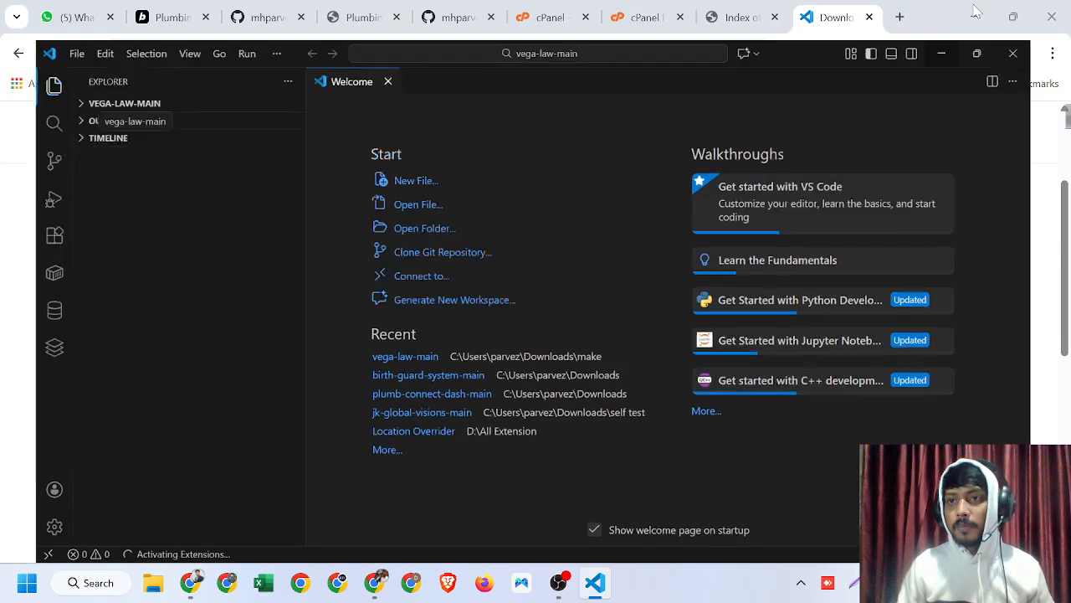
- Open the Downloads folder and extract AquaProPlumbing-main.zip into a folder of the same name
click(993, 53)
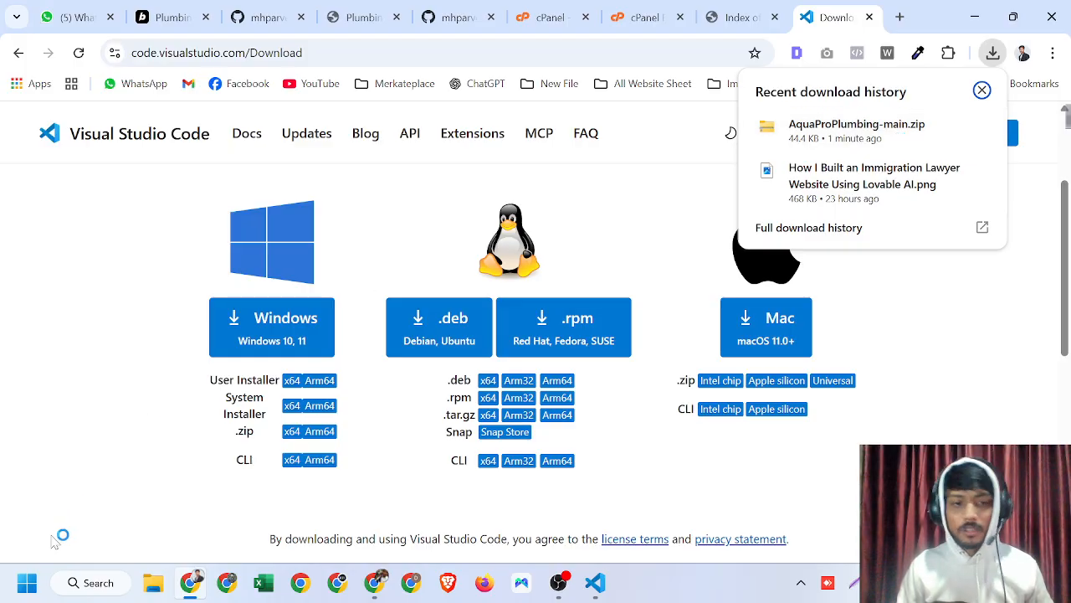
click(155, 587)
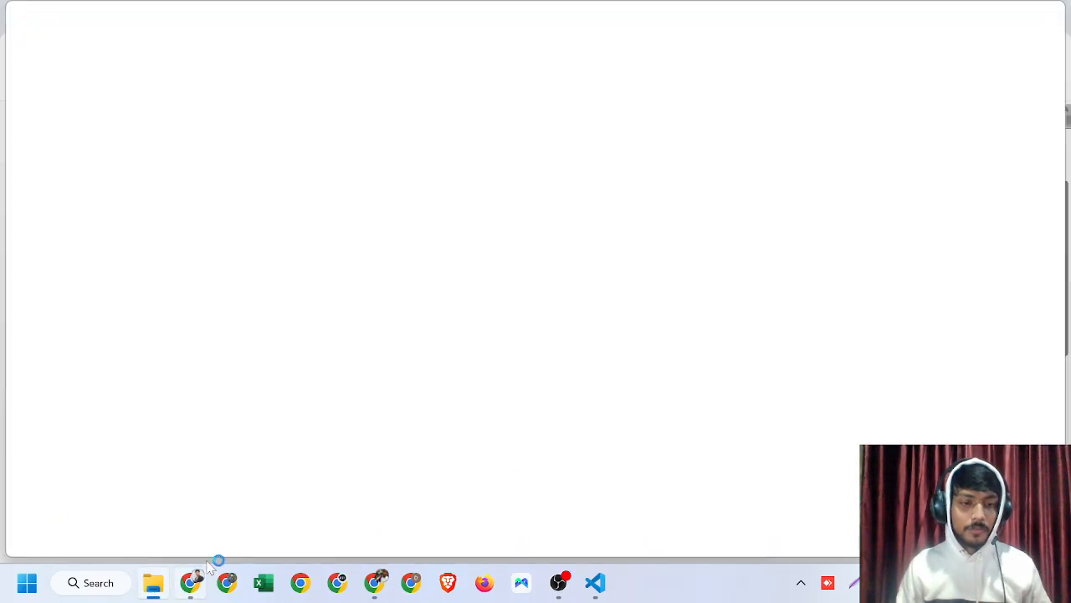
mouse_move(209, 569)
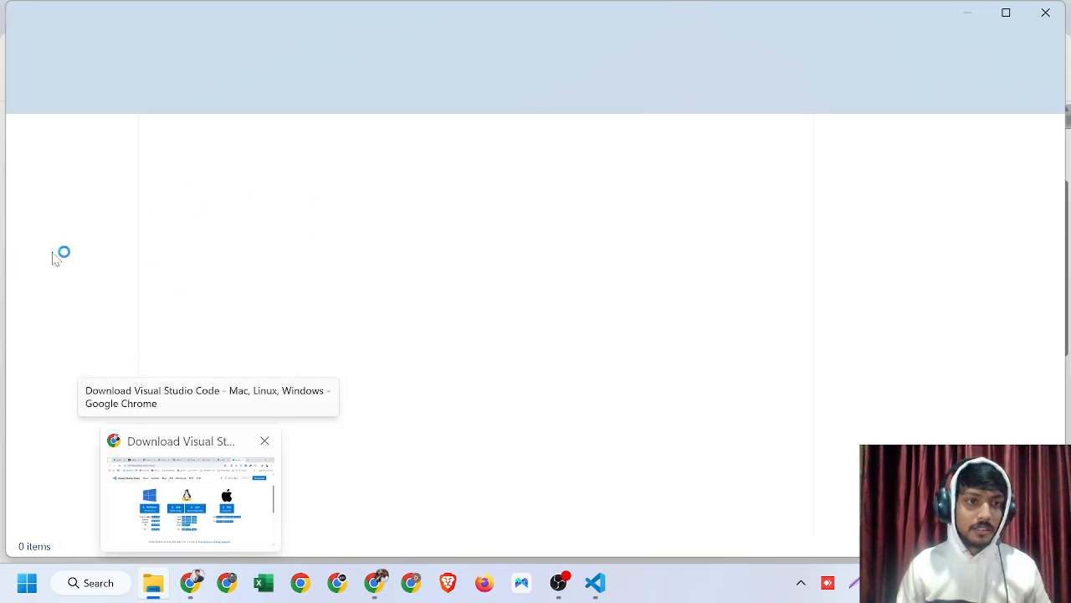
click(71, 270)
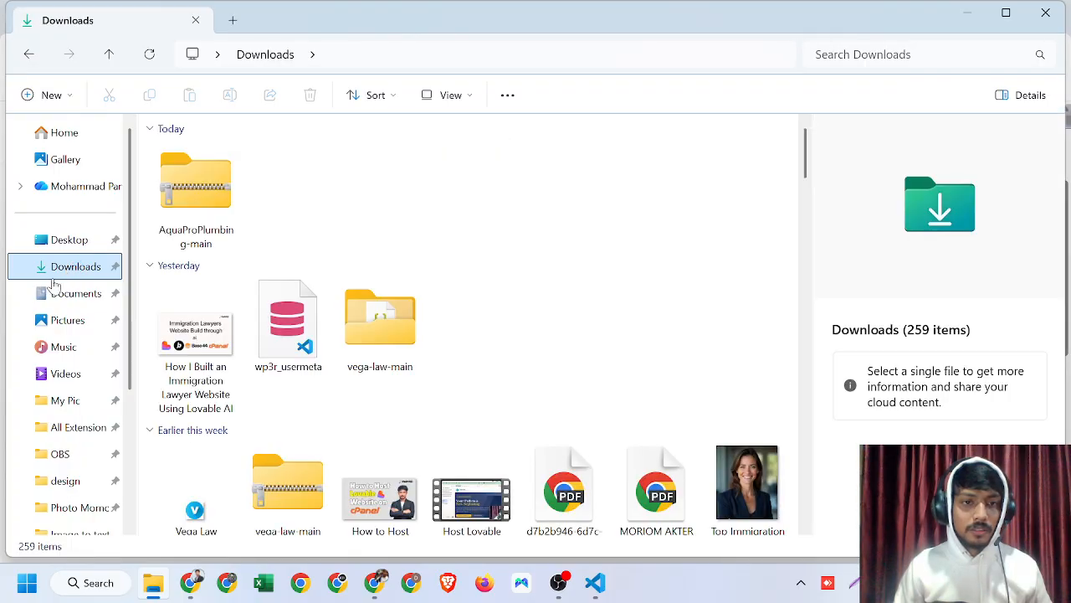
click(198, 180)
right_click(195, 184)
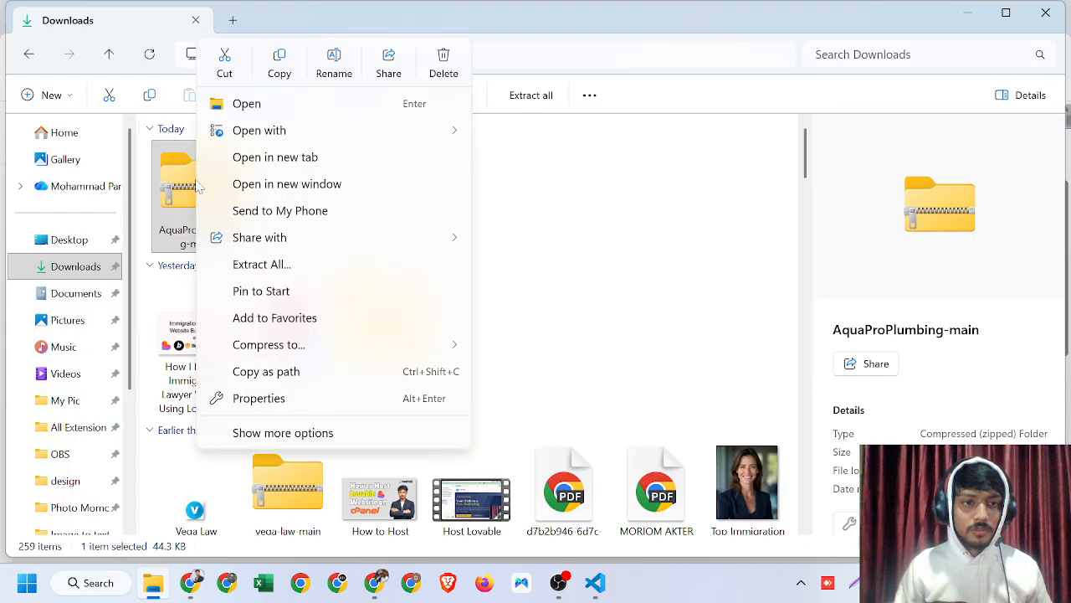
click(286, 264)
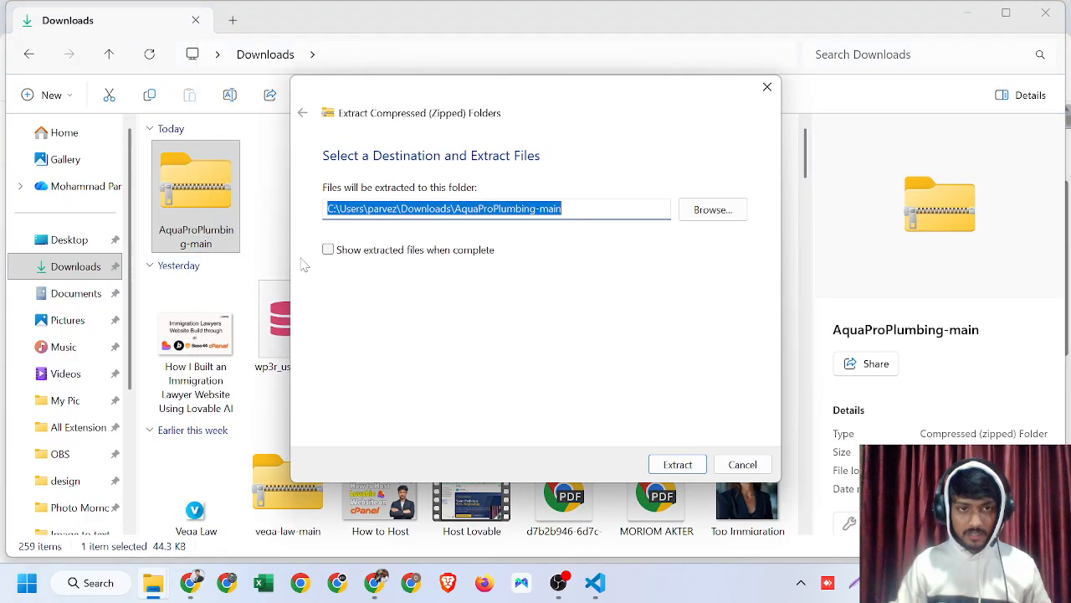
click(679, 468)
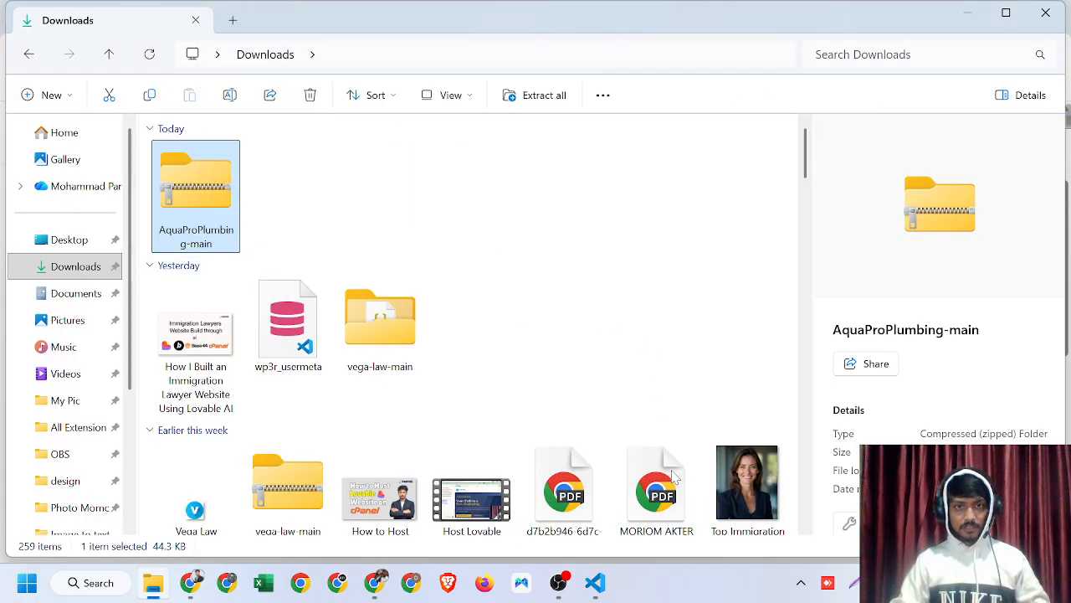
- Browse into the extracted AquaProPlumbing-main folder to check its nested project files
click(425, 226)
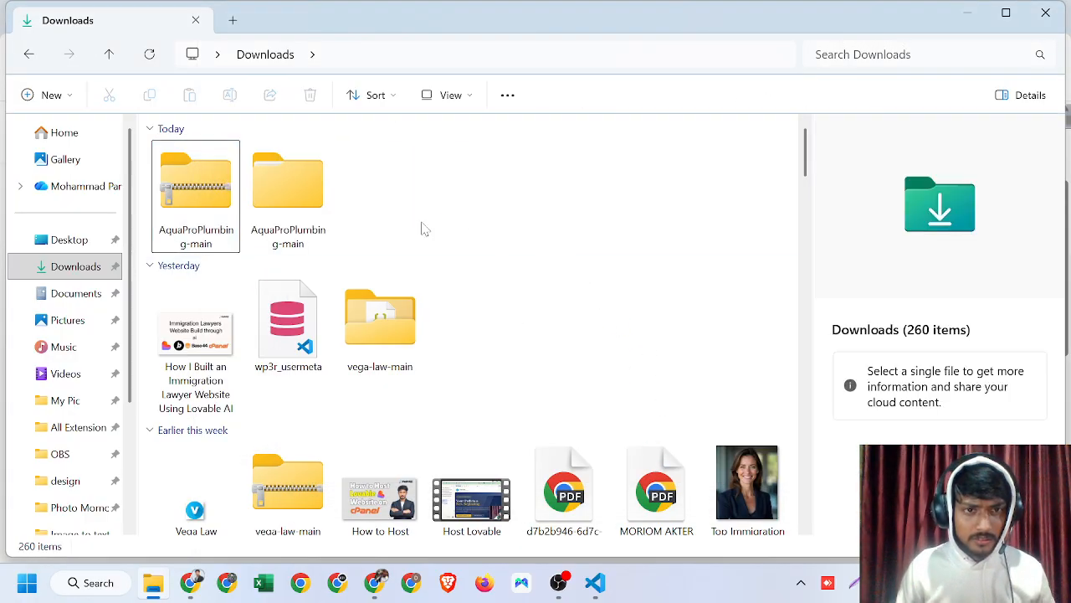
double_click(299, 191)
double_click(335, 176)
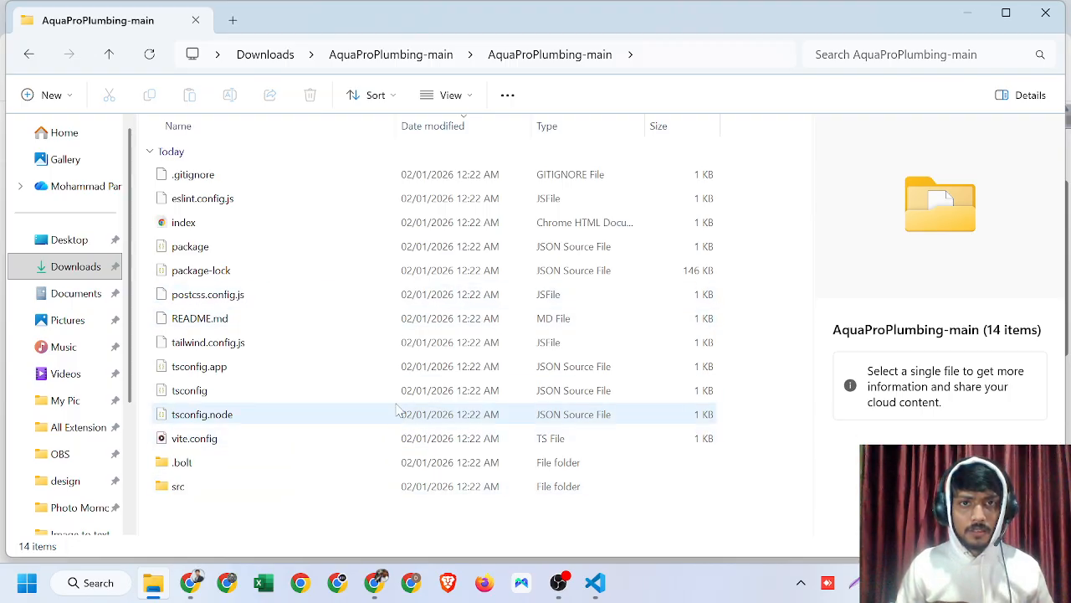
click(425, 61)
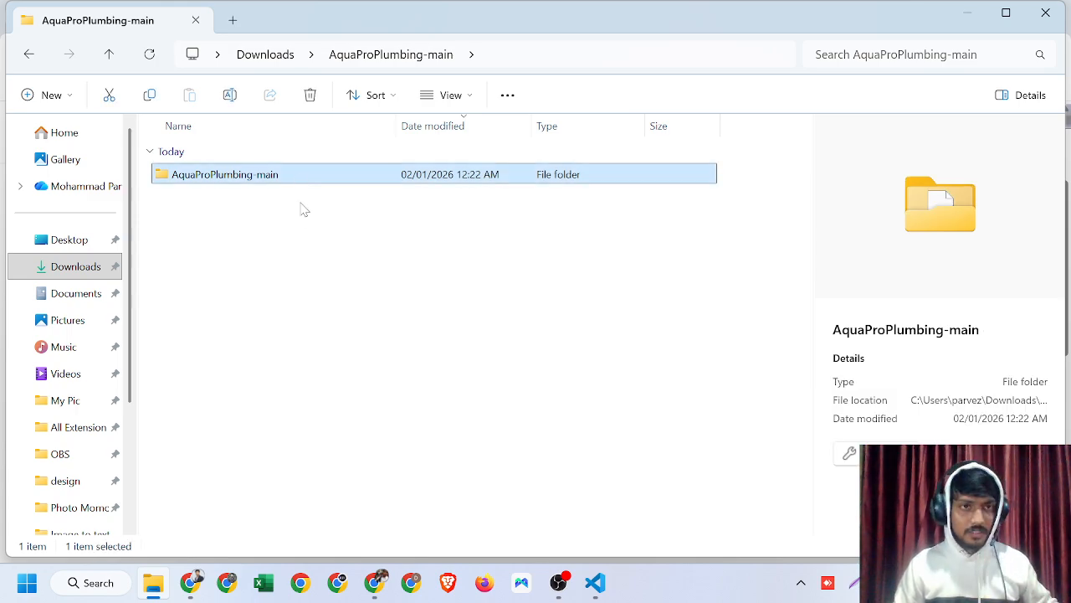
click(285, 61)
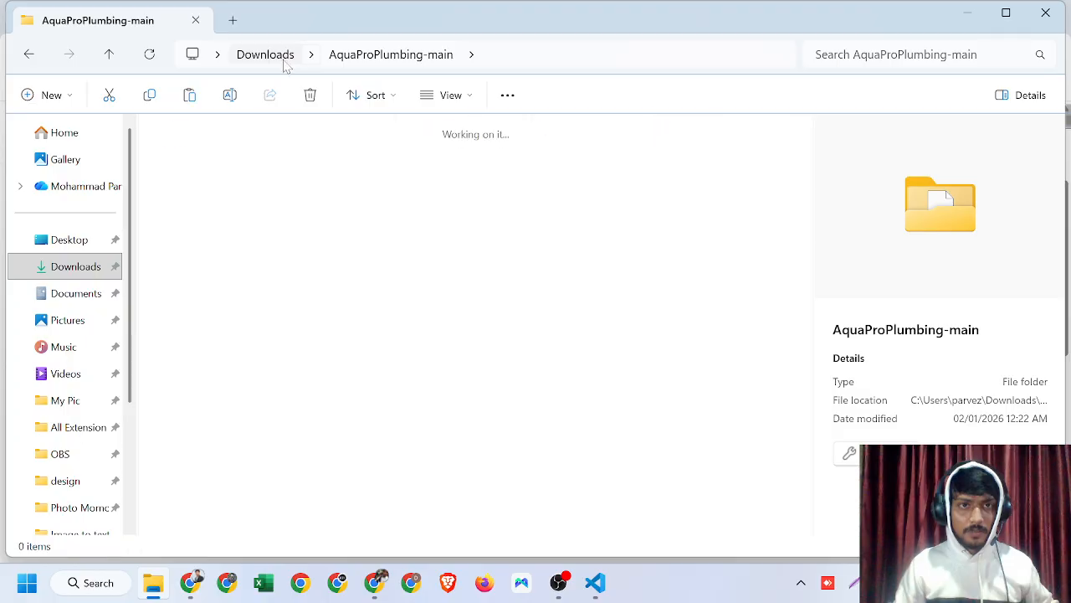
click(470, 202)
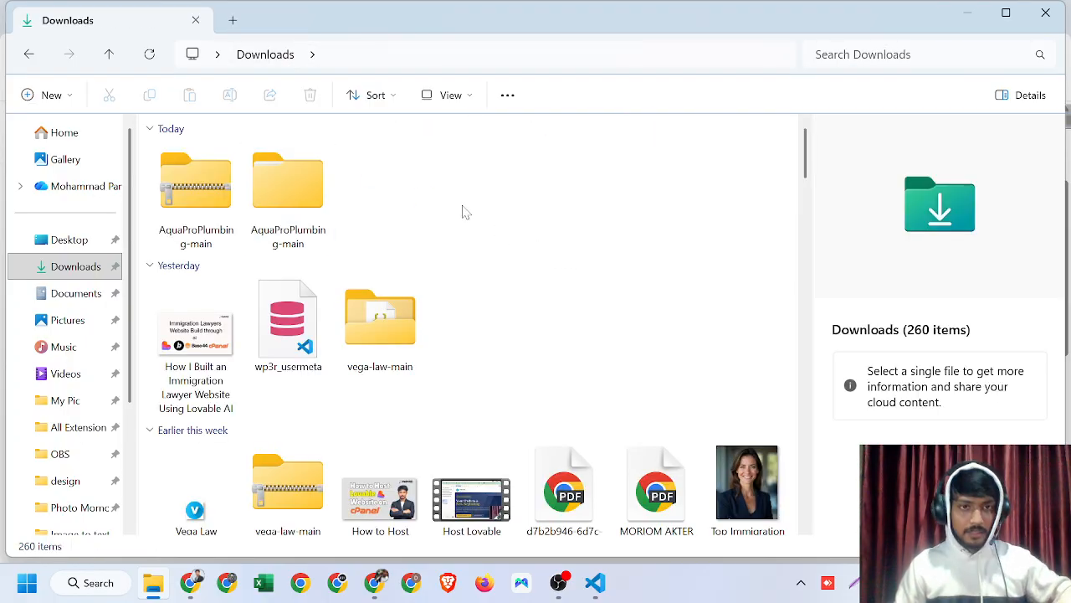
click(493, 216)
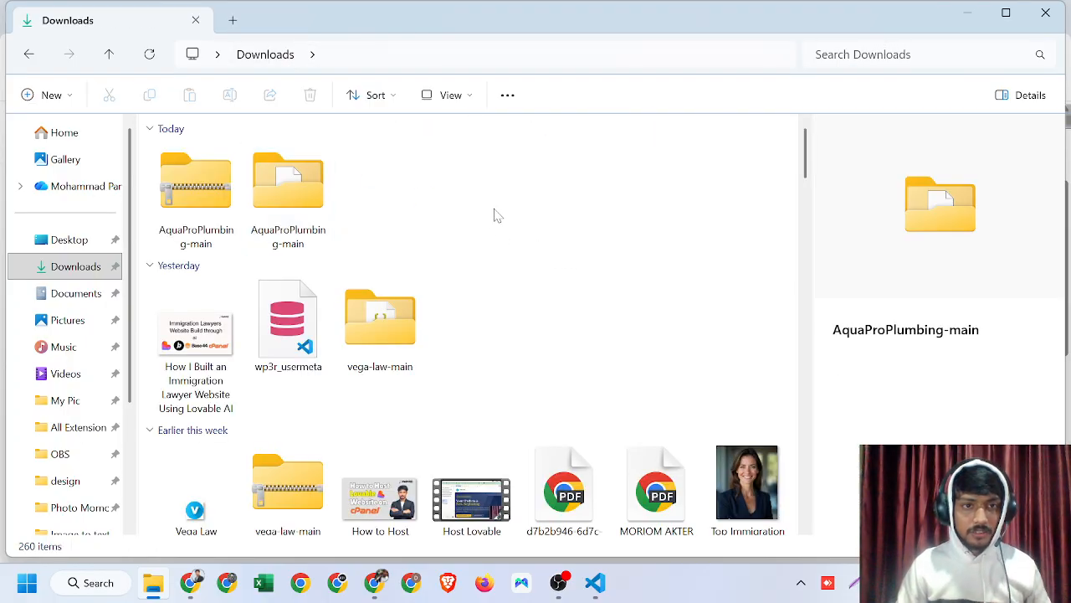
double_click(288, 184)
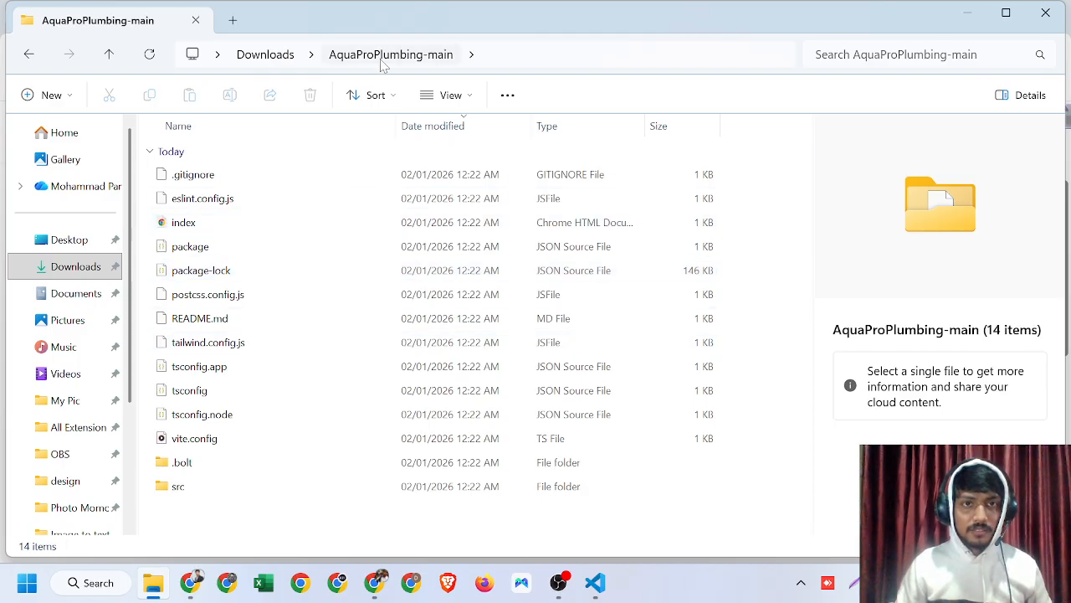
click(277, 54)
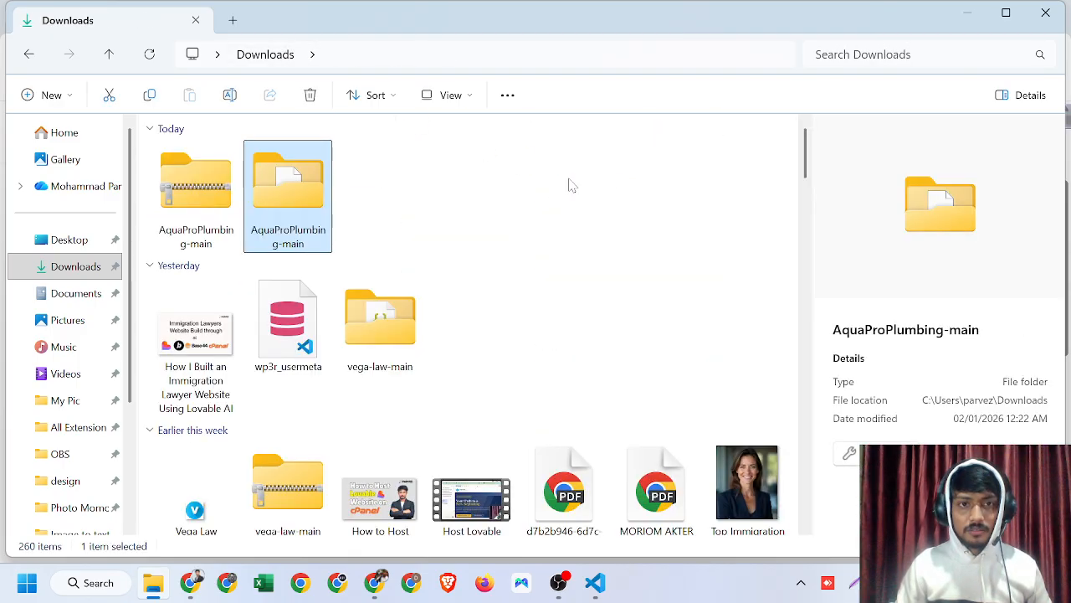
- Open the AquaProPlumbing-main folder from Downloads as the workspace in VS Code
click(596, 586)
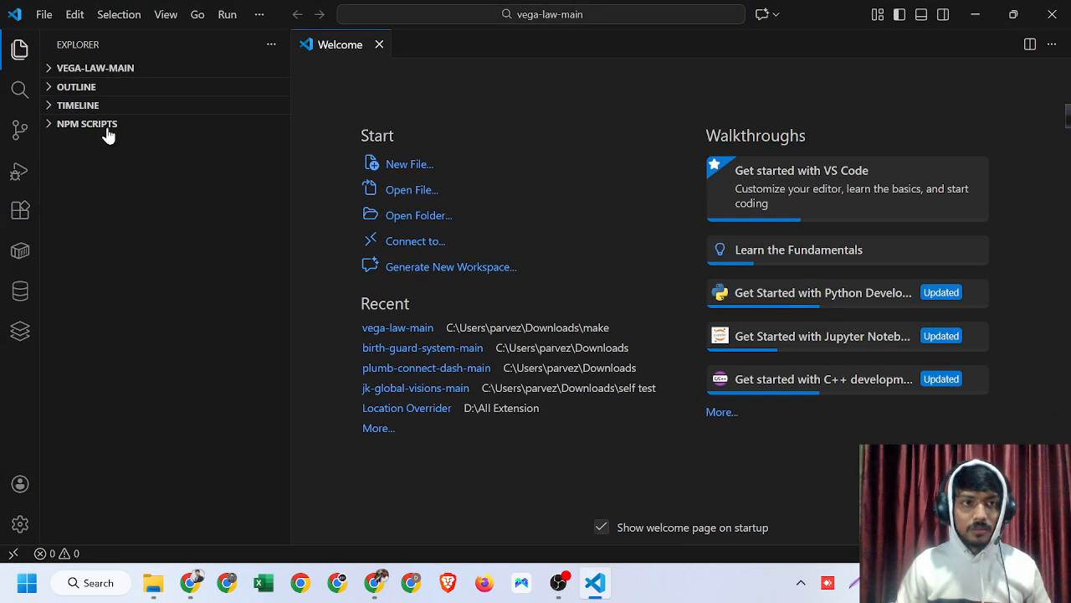
click(42, 14)
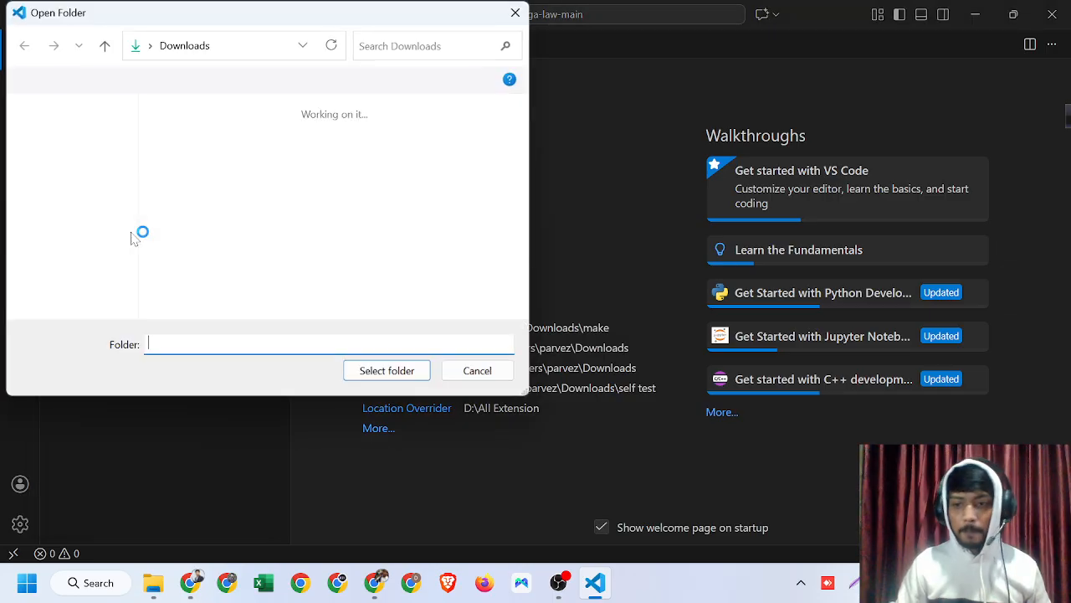
click(68, 222)
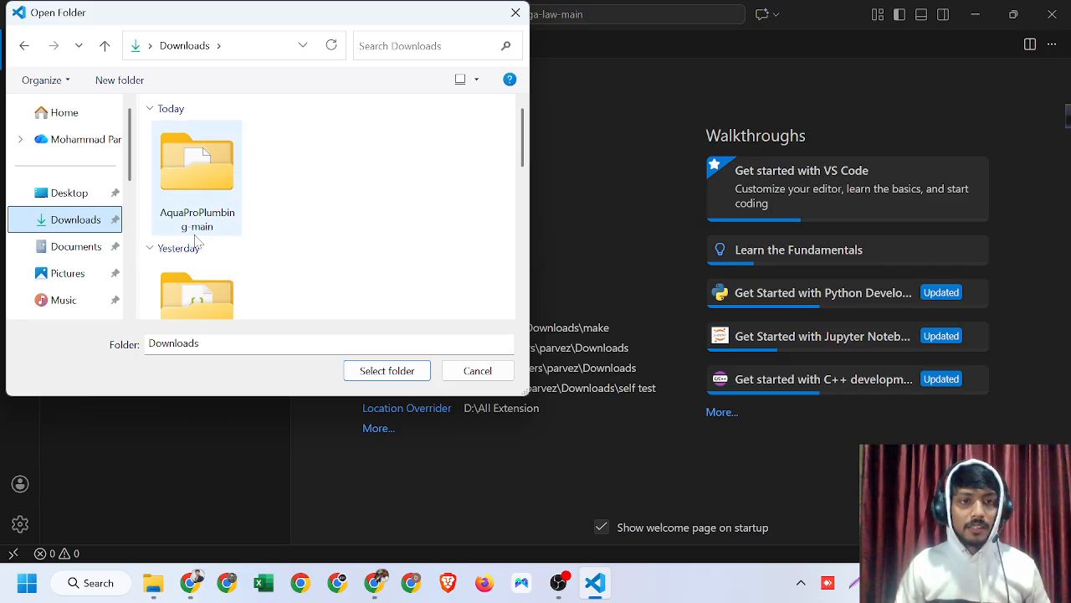
click(205, 194)
click(389, 377)
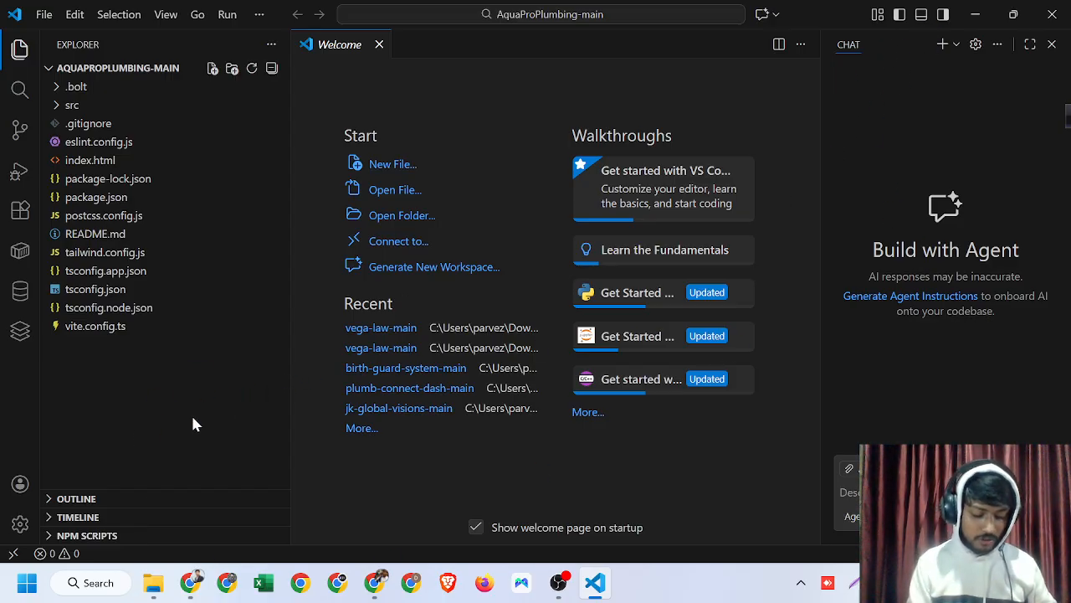
key(ctrl+grave)
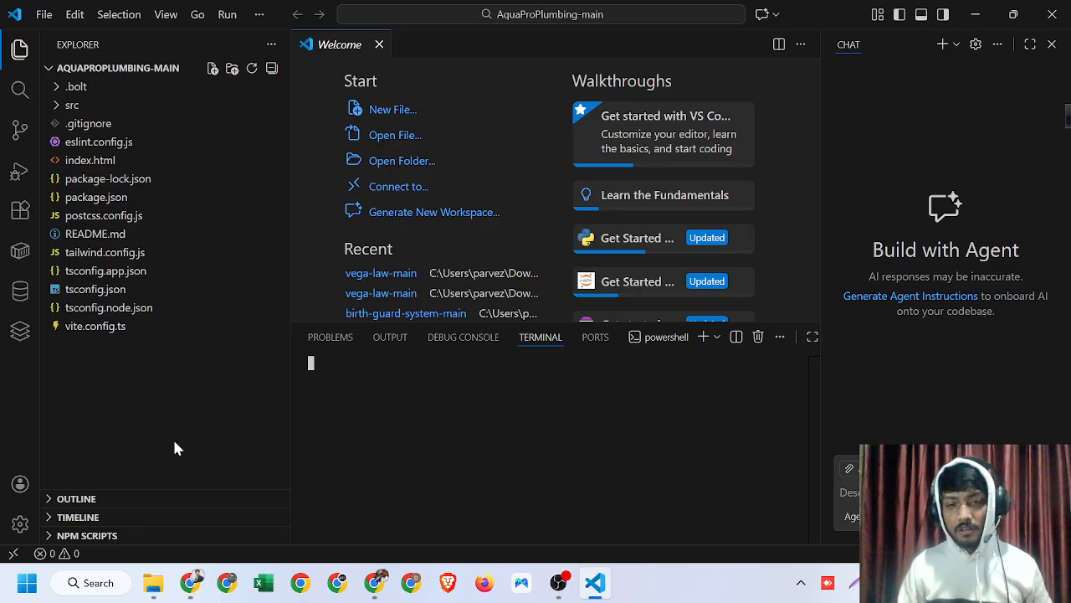
click(800, 338)
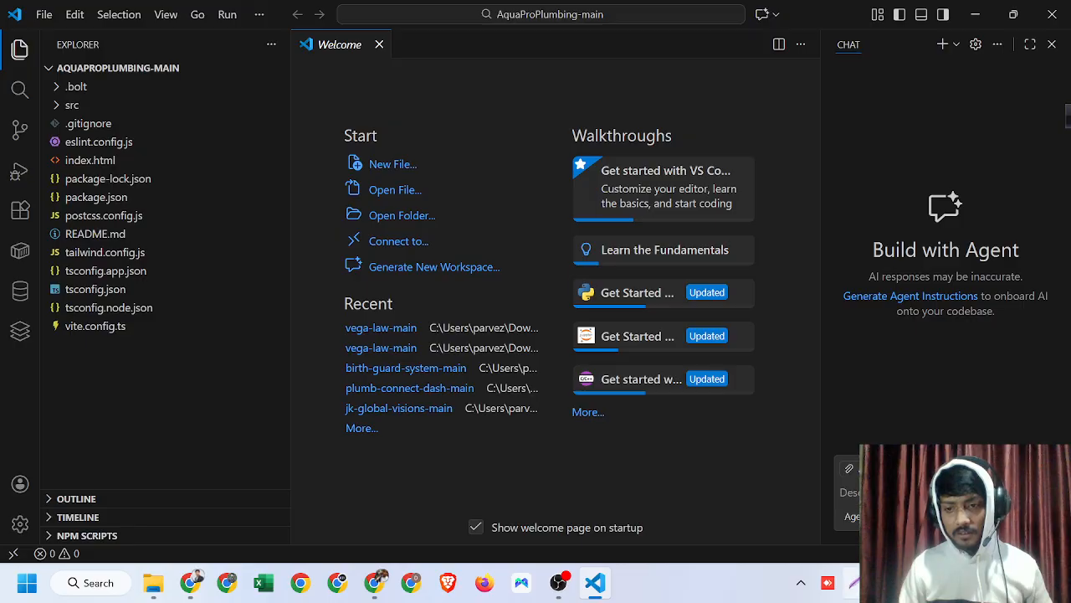
key(super+shift+s)
drag(514, 23, 1069, 602)
drag(770, 256, 809, 150)
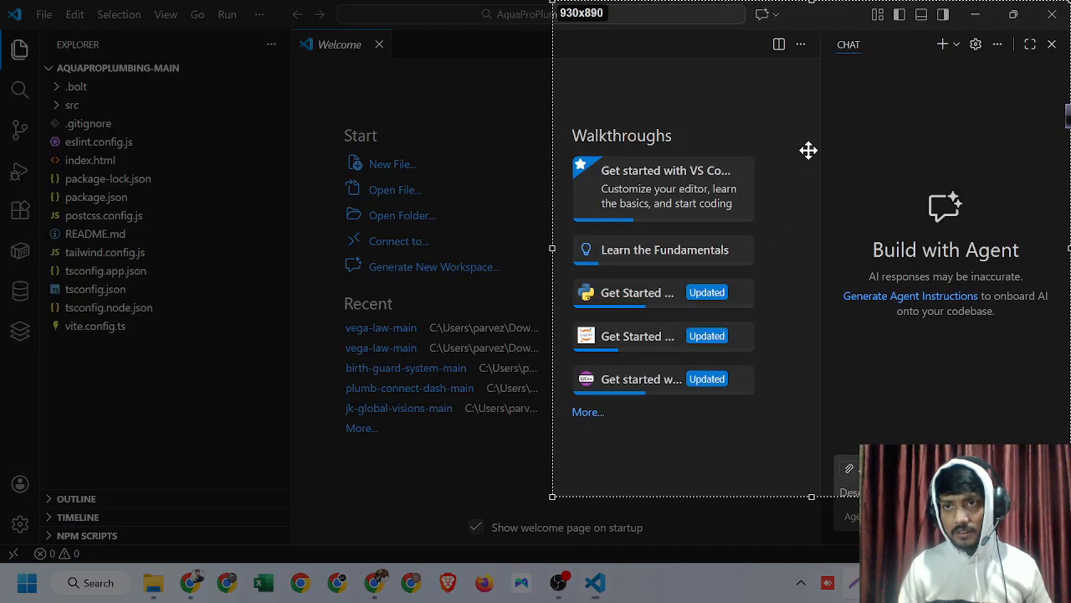
click(534, 341)
drag(835, 263, 922, 21)
click(1007, 513)
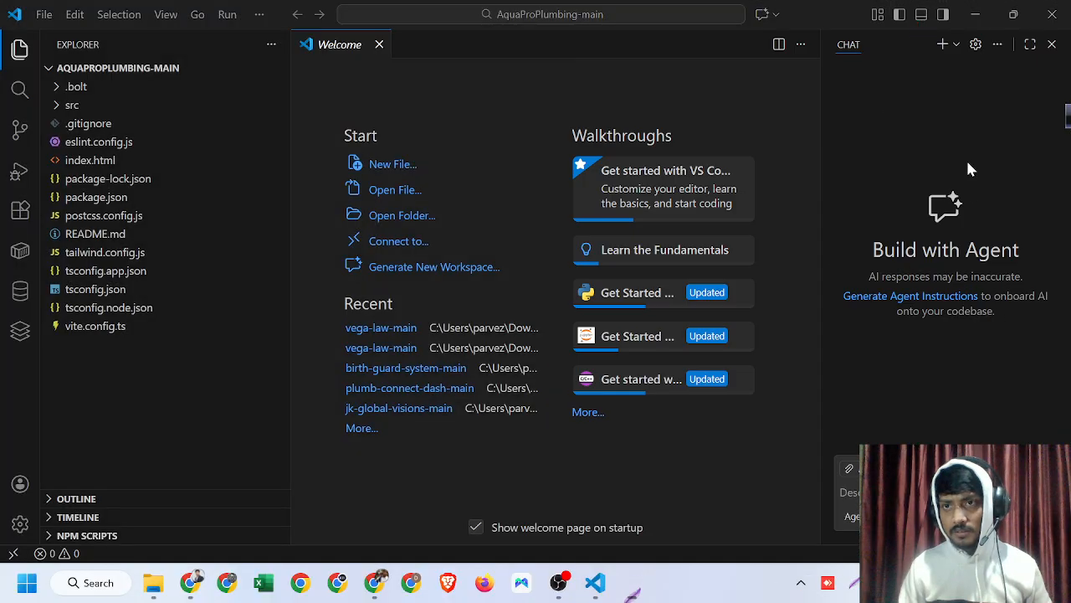
- Open the terminal panel and run npm install in the project folder
click(921, 14)
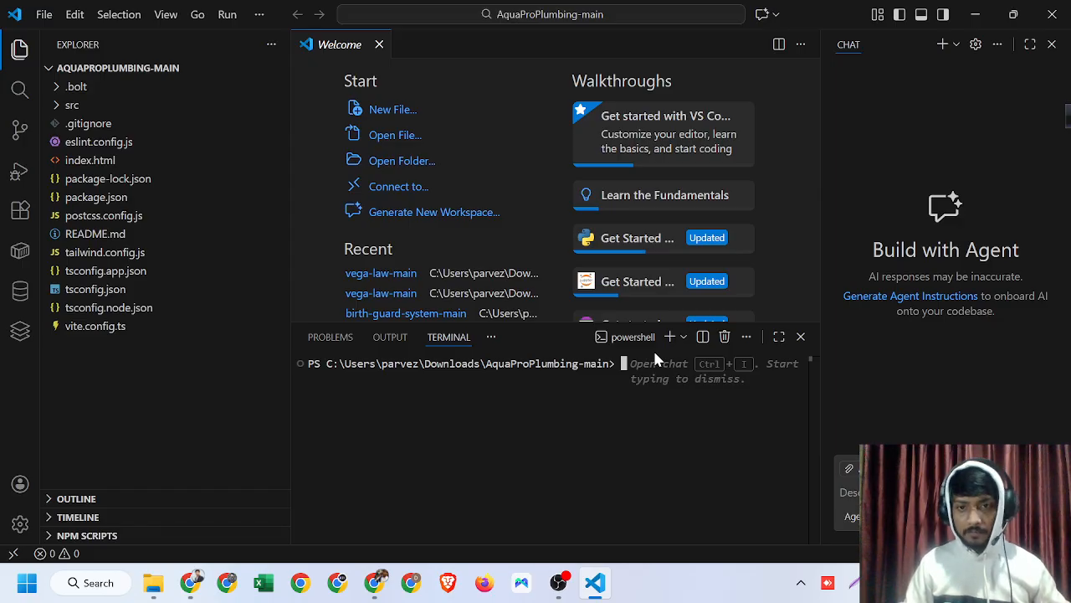
text(n)
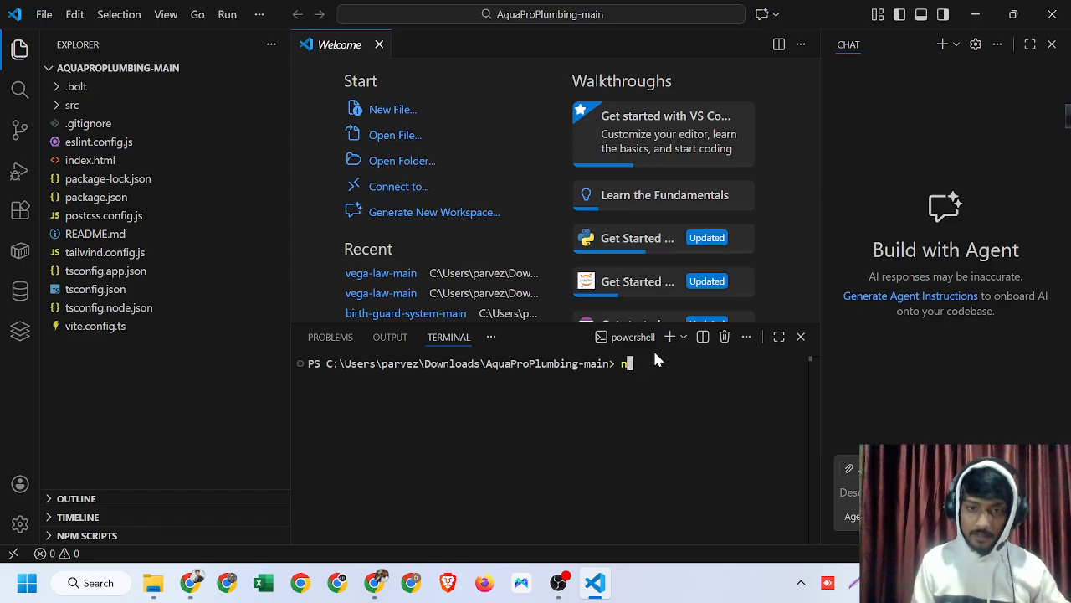
text(pm )
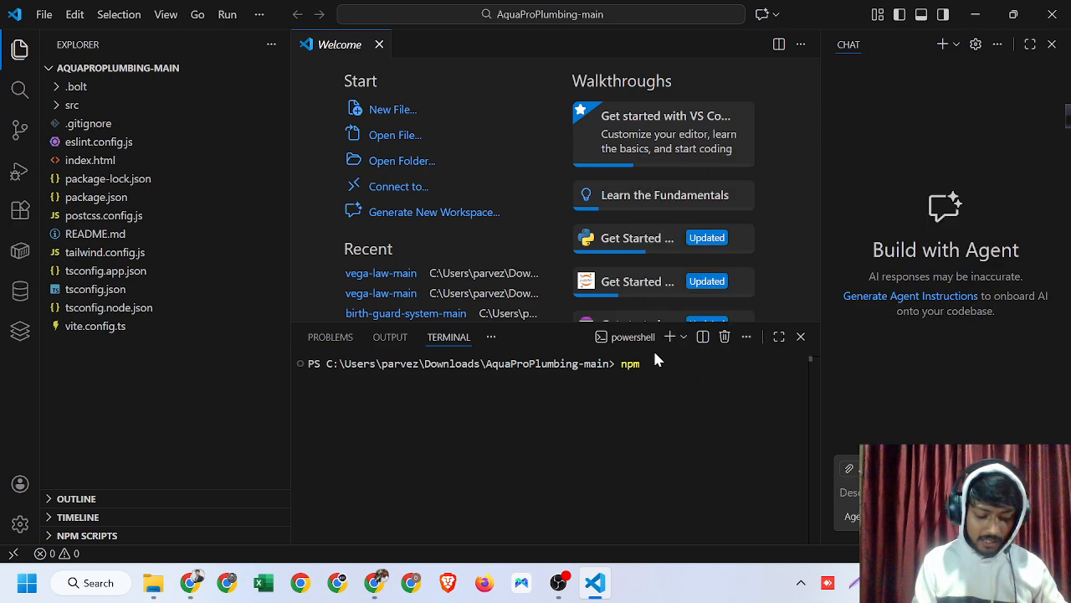
text(insta)
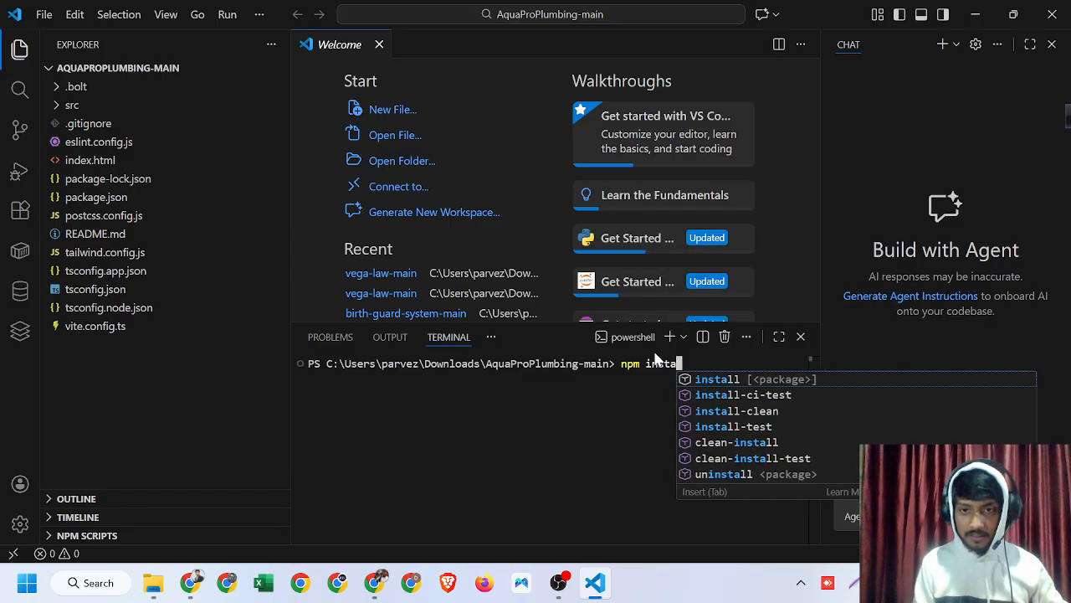
text(ll)
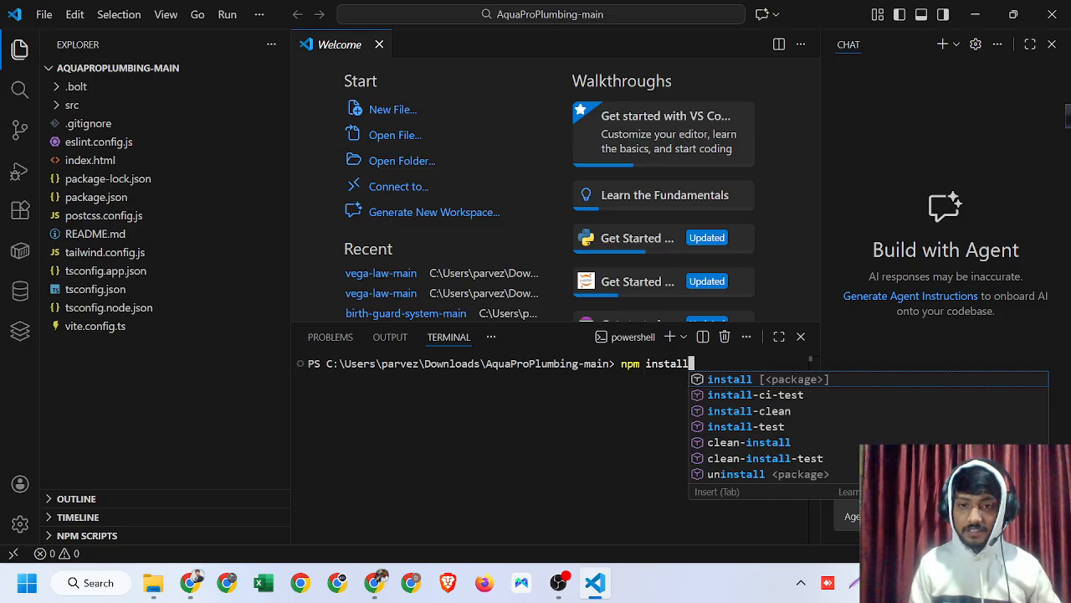
key(Return)
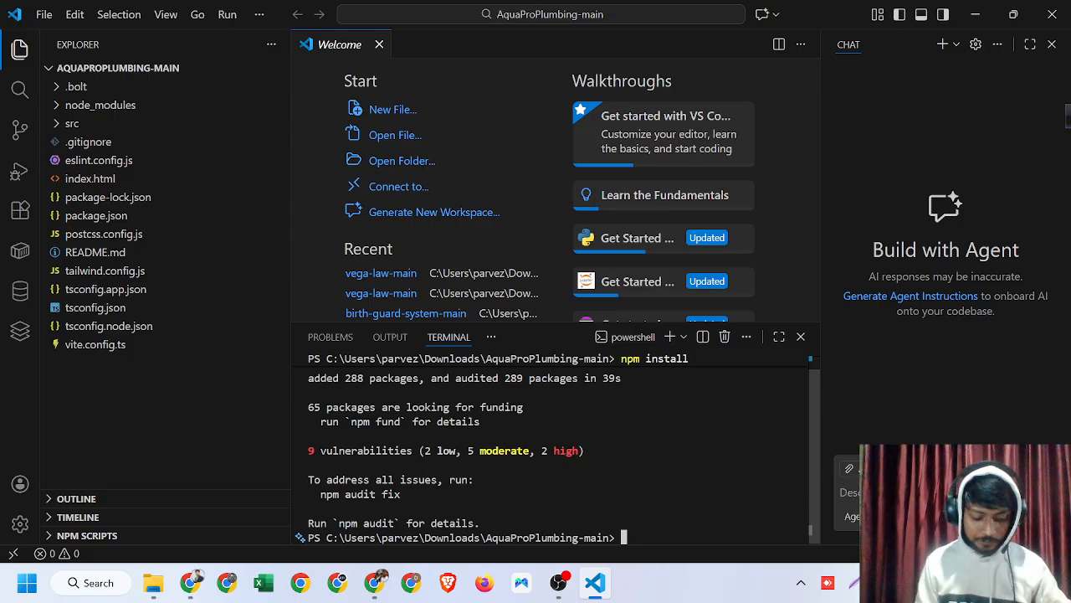
- Start the local development server with npm run dev
text(npm )
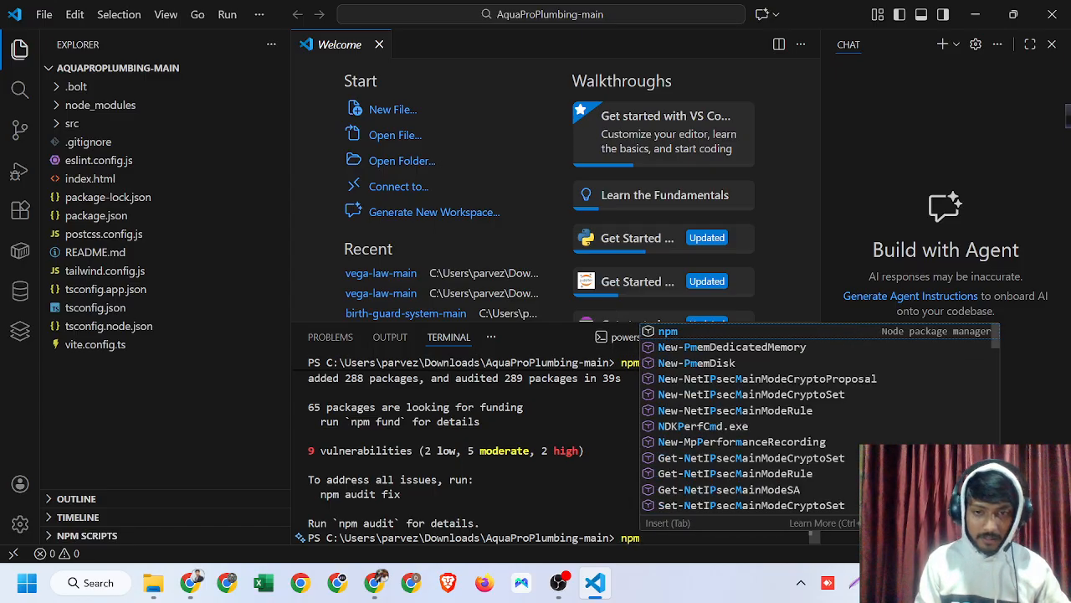
text(run)
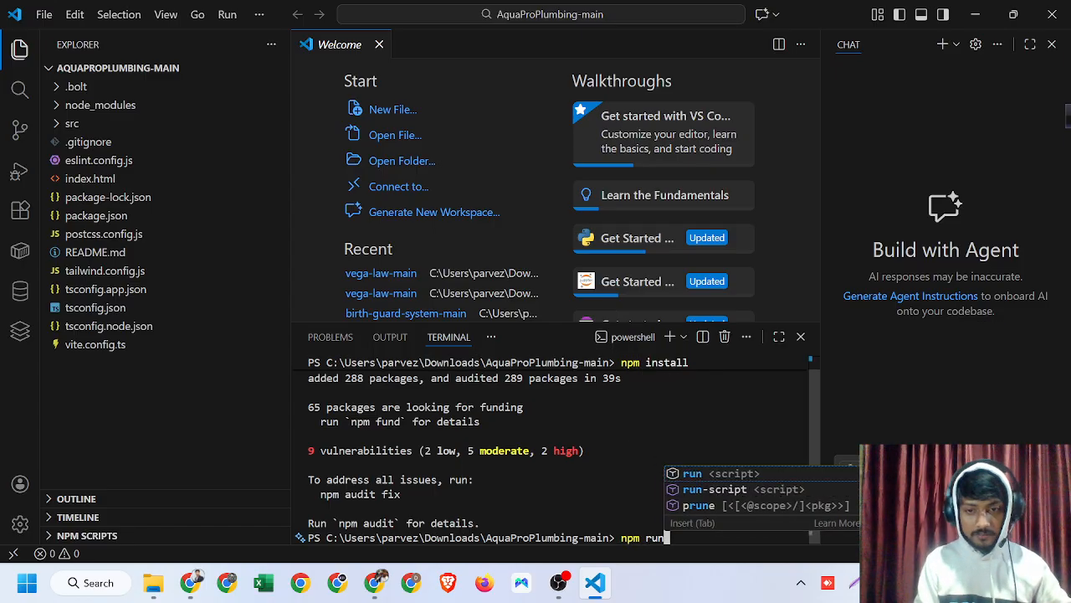
text( dev)
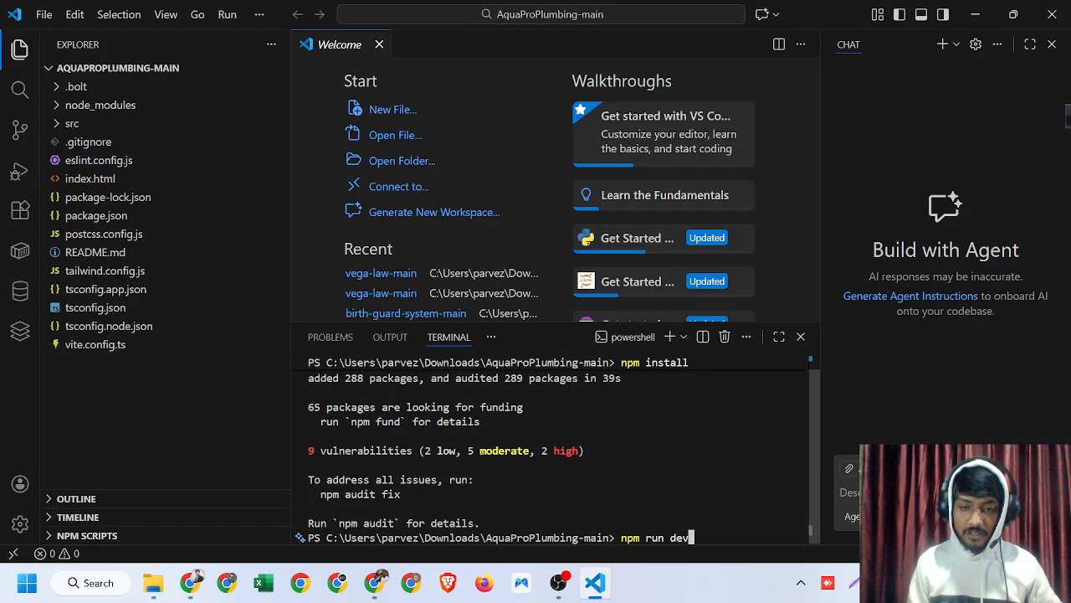
key(Return)
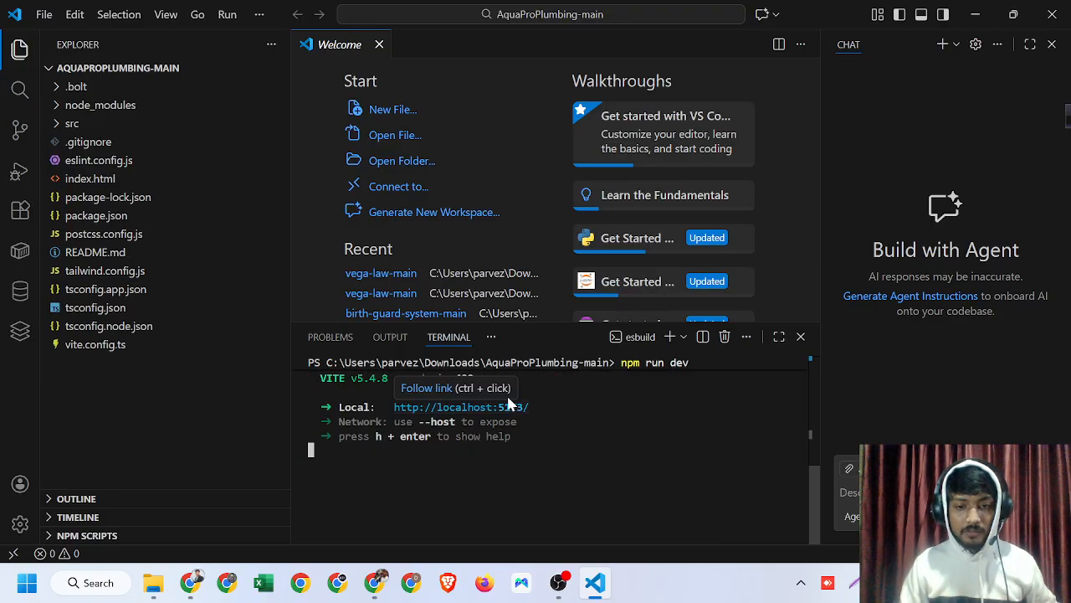
click(190, 583)
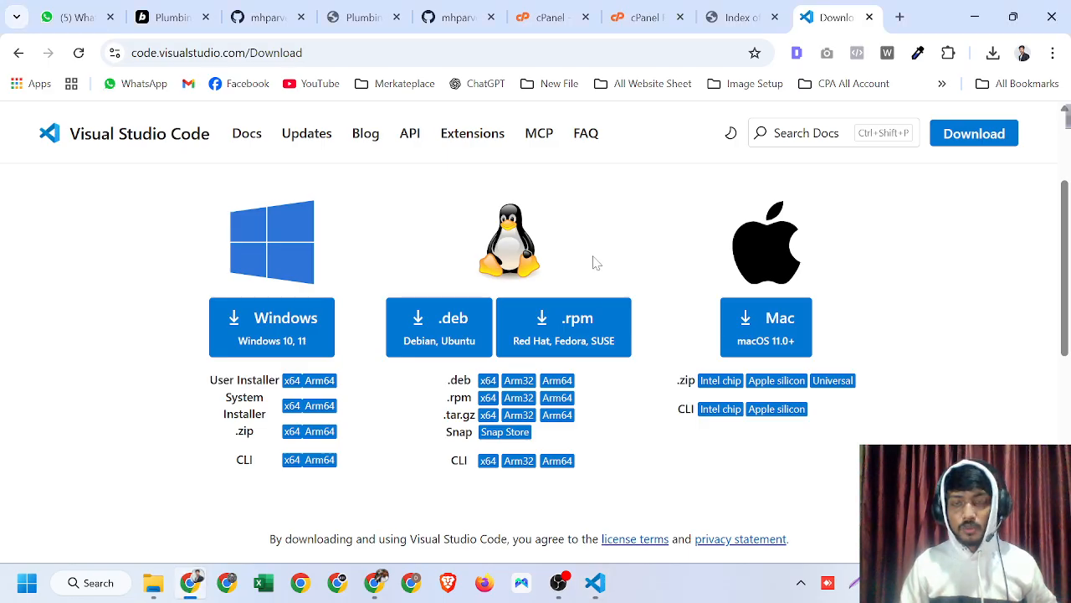
click(595, 584)
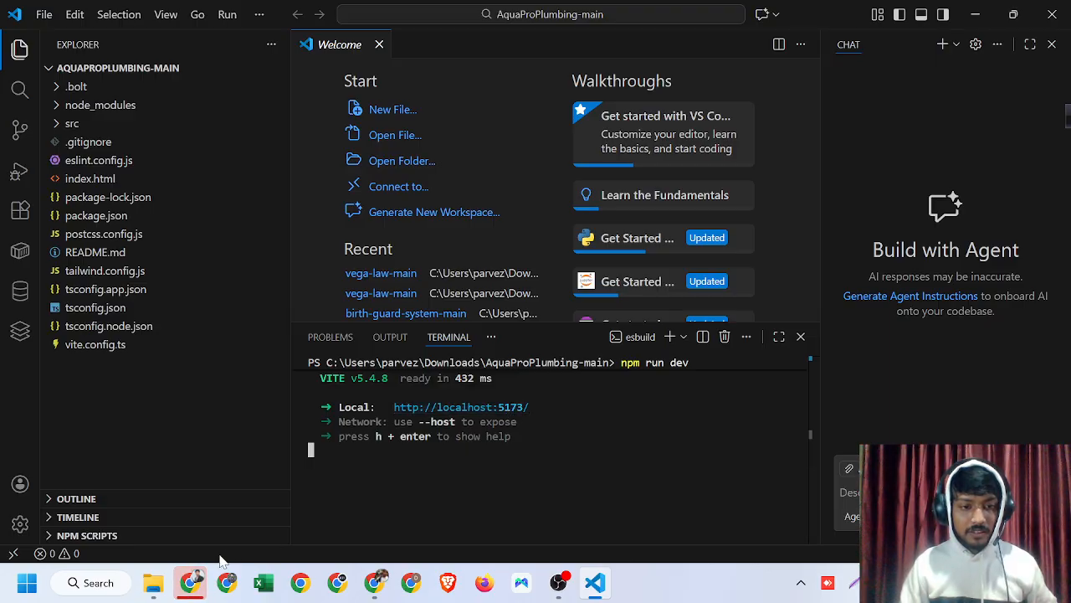
- Preview the running site at localhost:5173 in the browser and scroll through all its sections
mouse_move(194, 583)
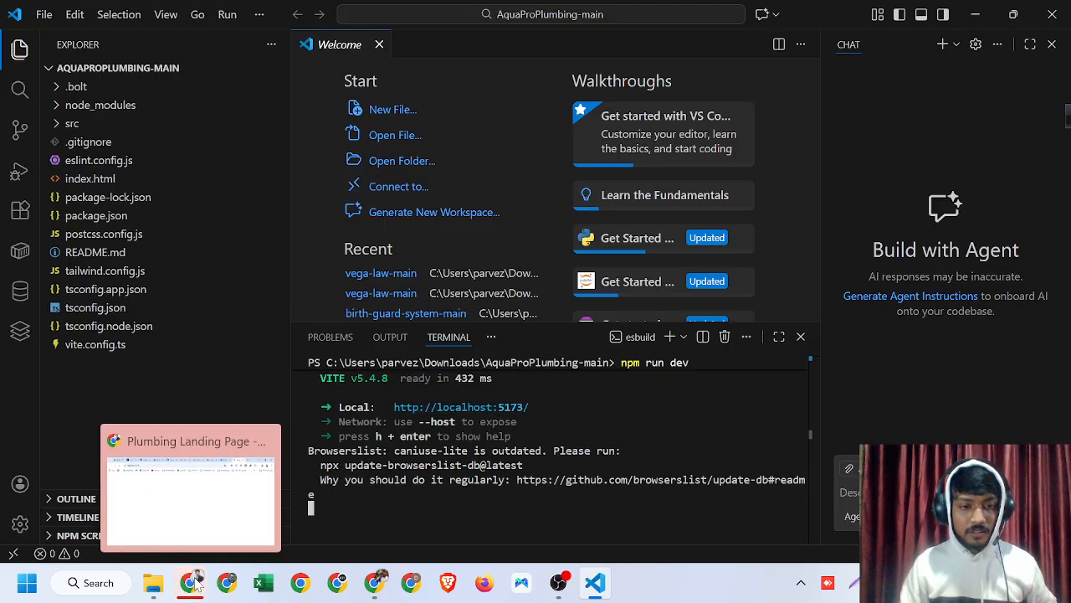
click(191, 502)
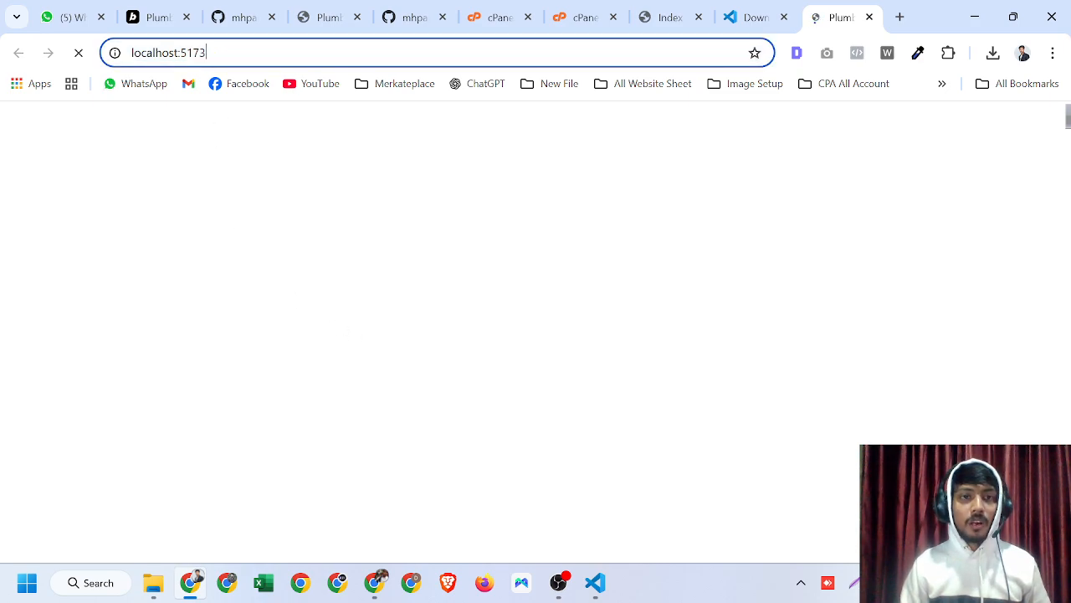
drag(216, 53, 142, 53)
click(222, 306)
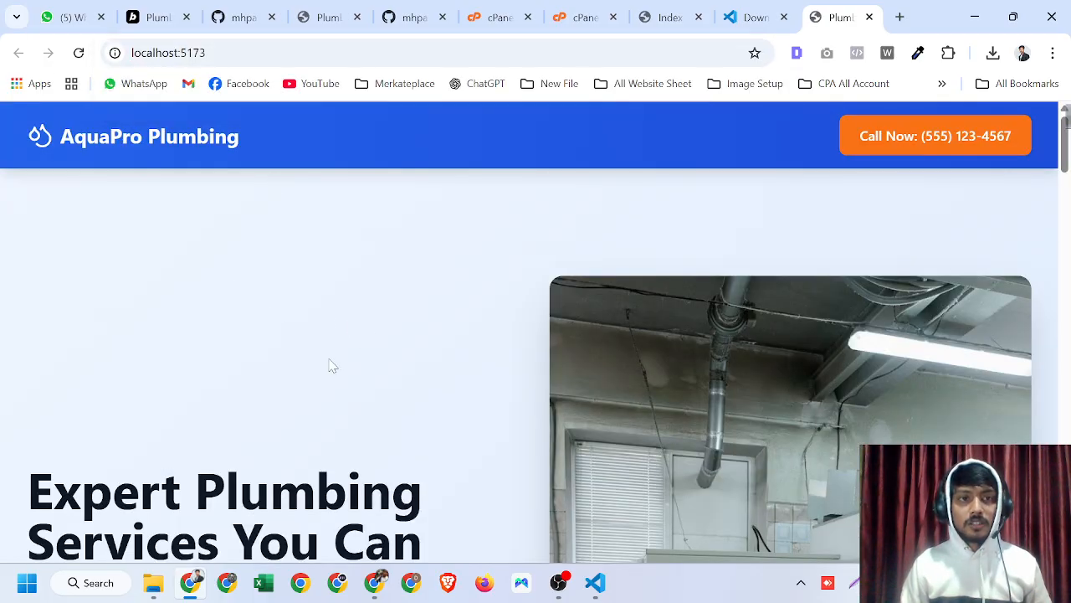
scroll(292, 309, down, 5)
scroll(292, 309, up, 5)
scroll(397, 337, down, 5)
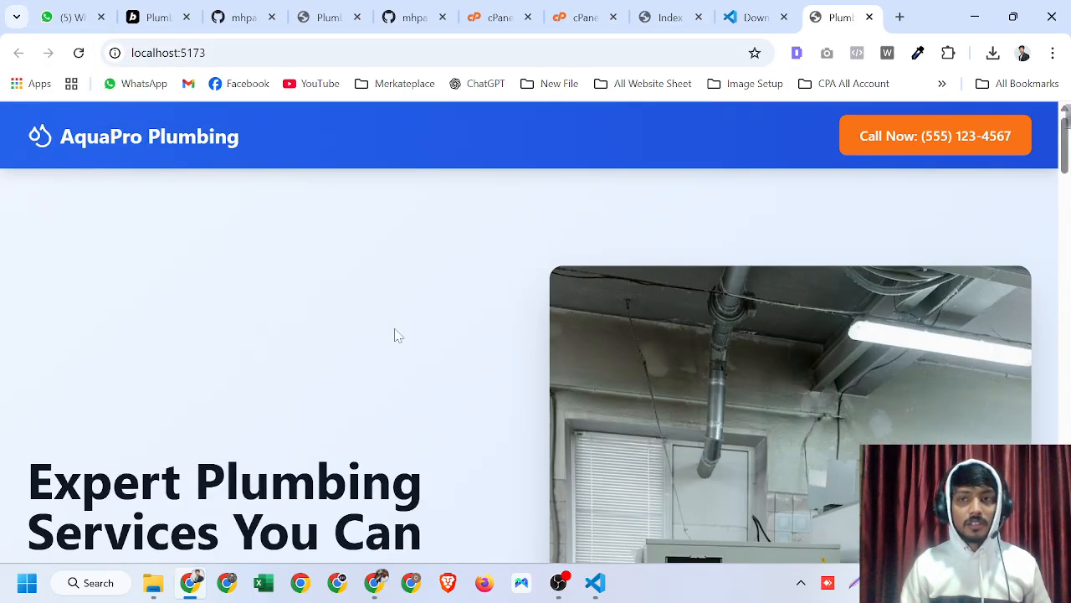
scroll(405, 328, down, 5)
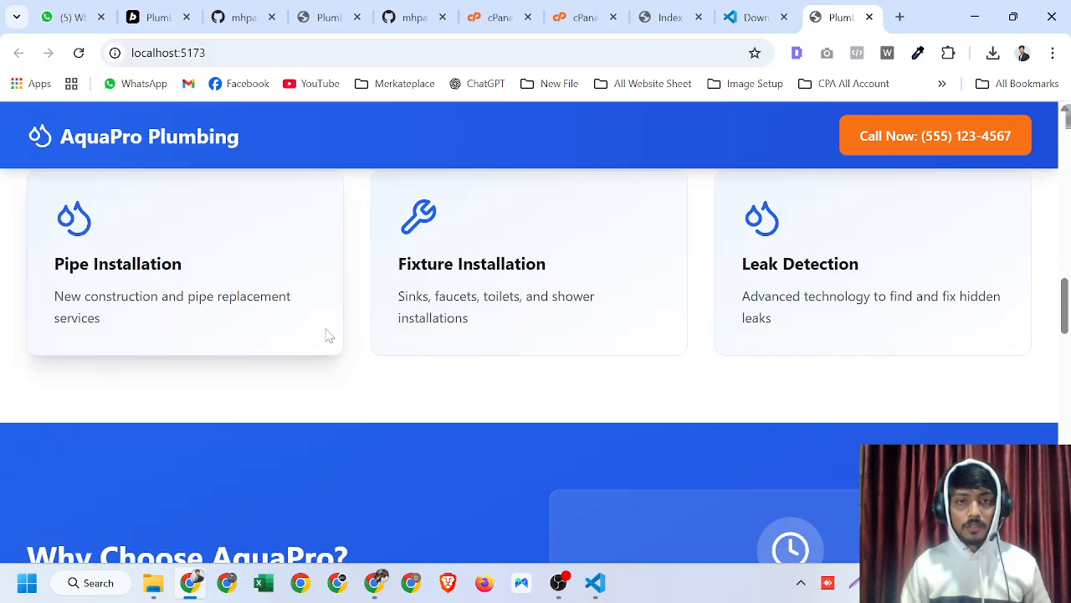
scroll(553, 282, down, 1)
scroll(277, 304, down, 15)
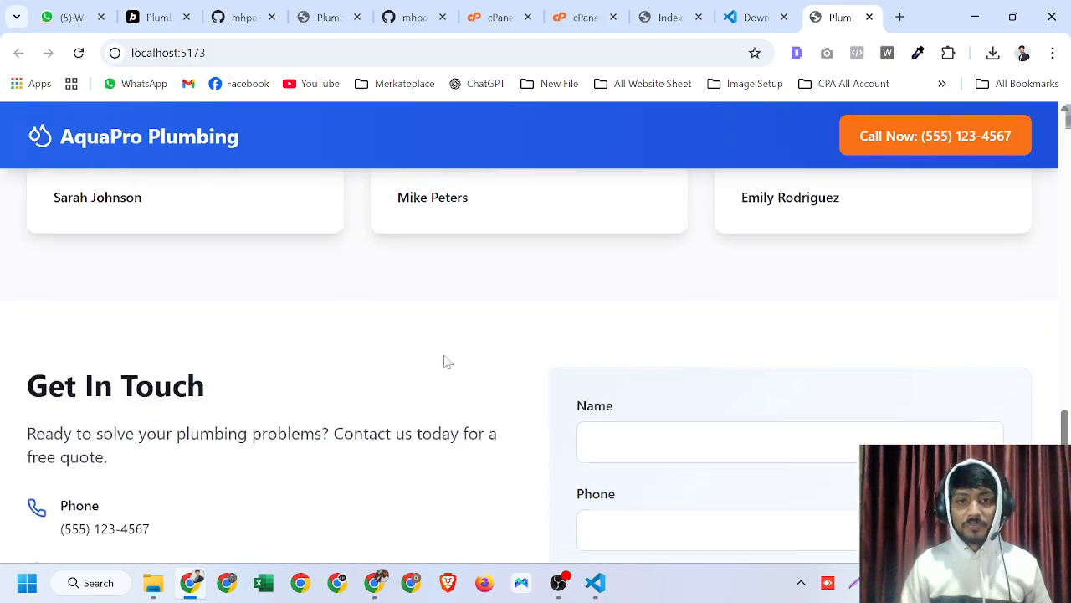
scroll(434, 373, down, 3)
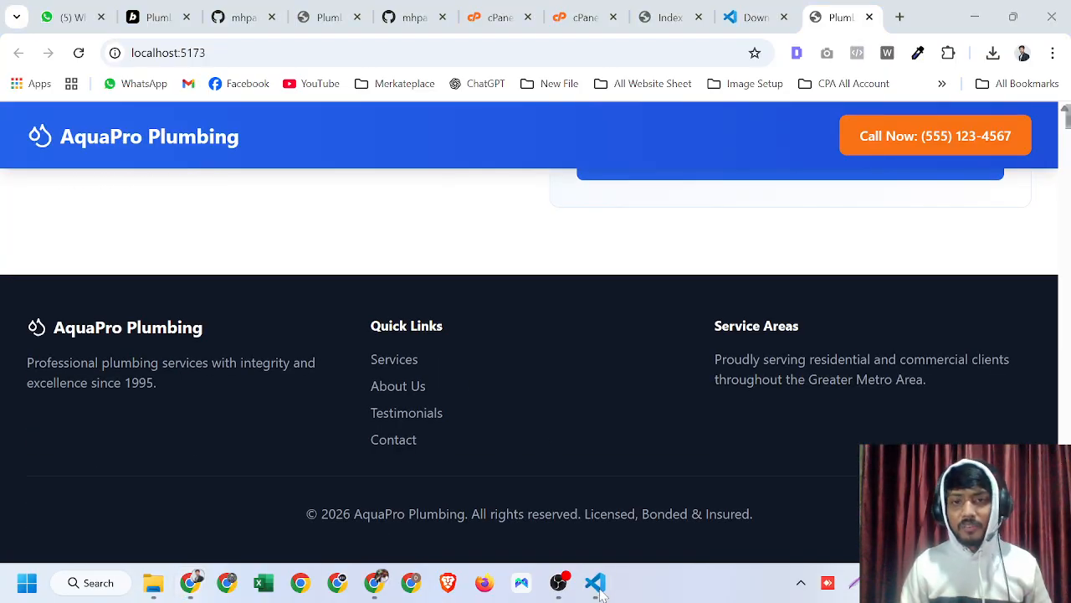
- Return to VS Code, kill the terminal running the dev server and open a fresh terminal
click(595, 582)
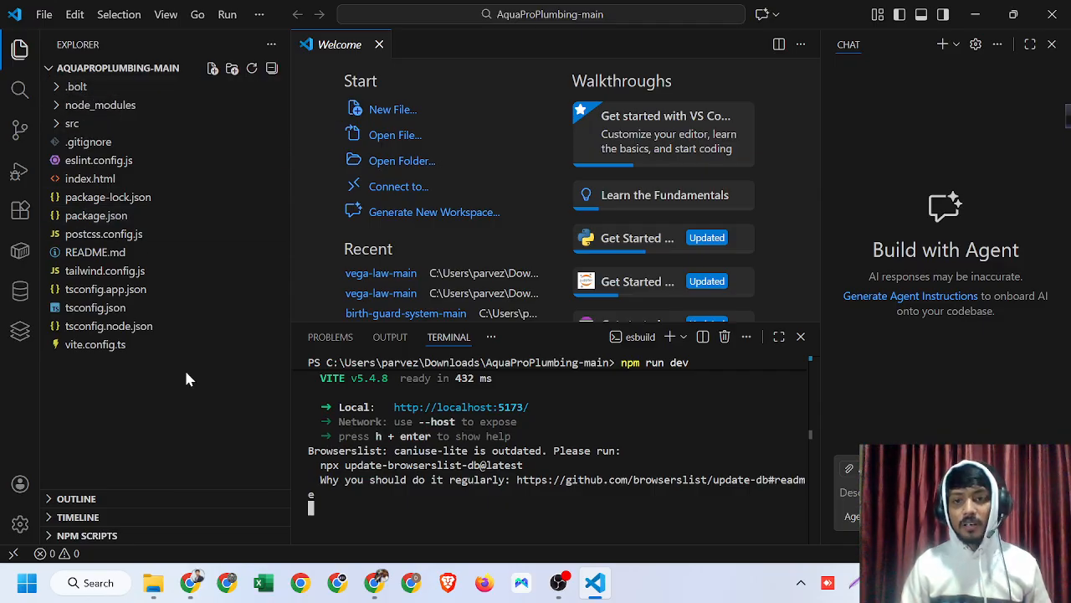
click(725, 337)
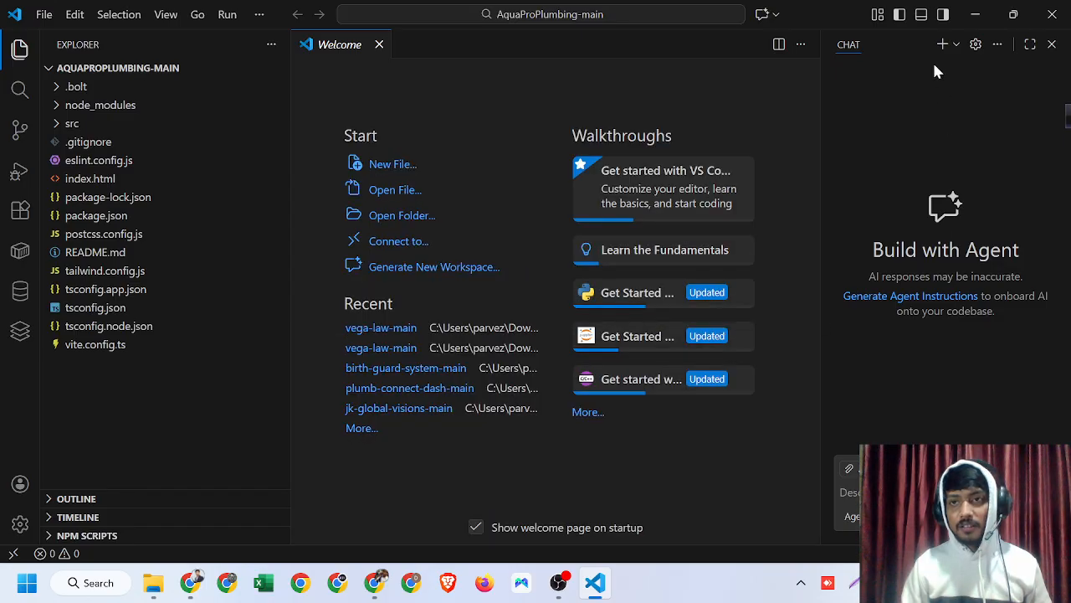
click(921, 17)
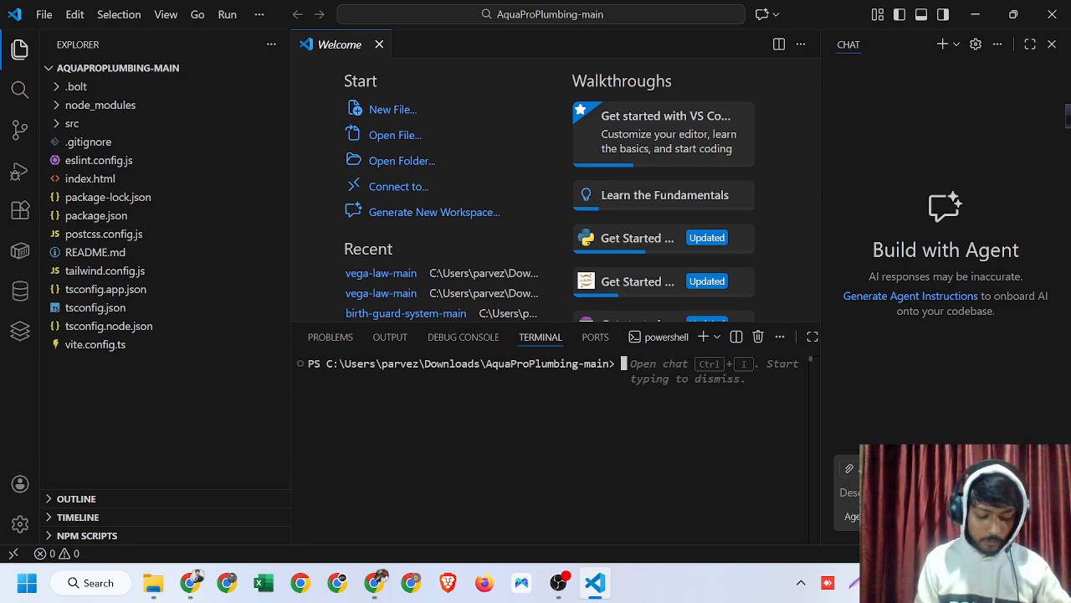
- Run npm run build in the project folder to create the production build
text(n)
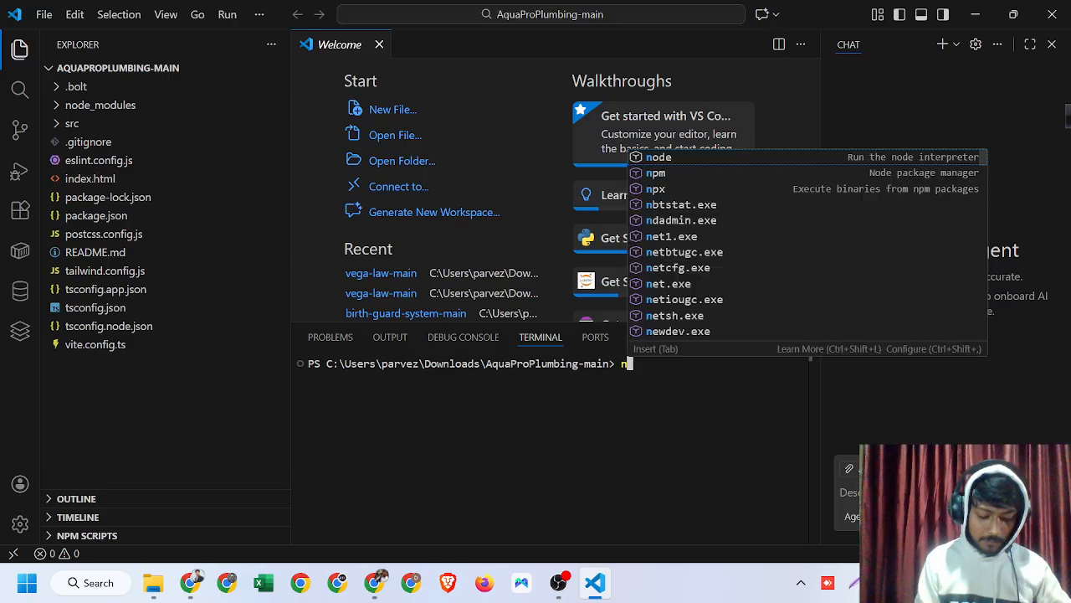
text(pm ru)
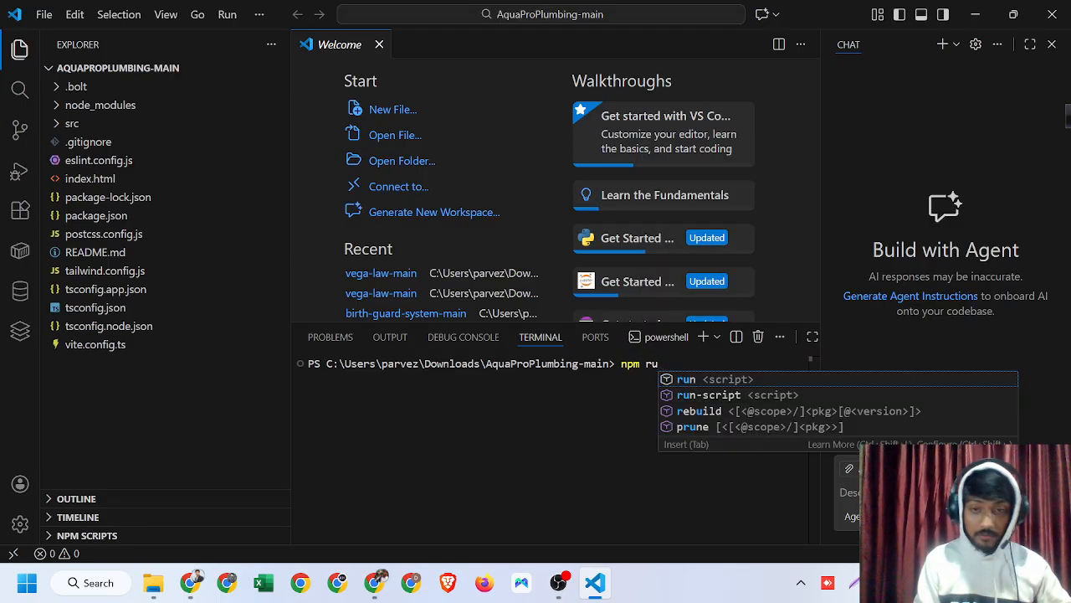
text(n b)
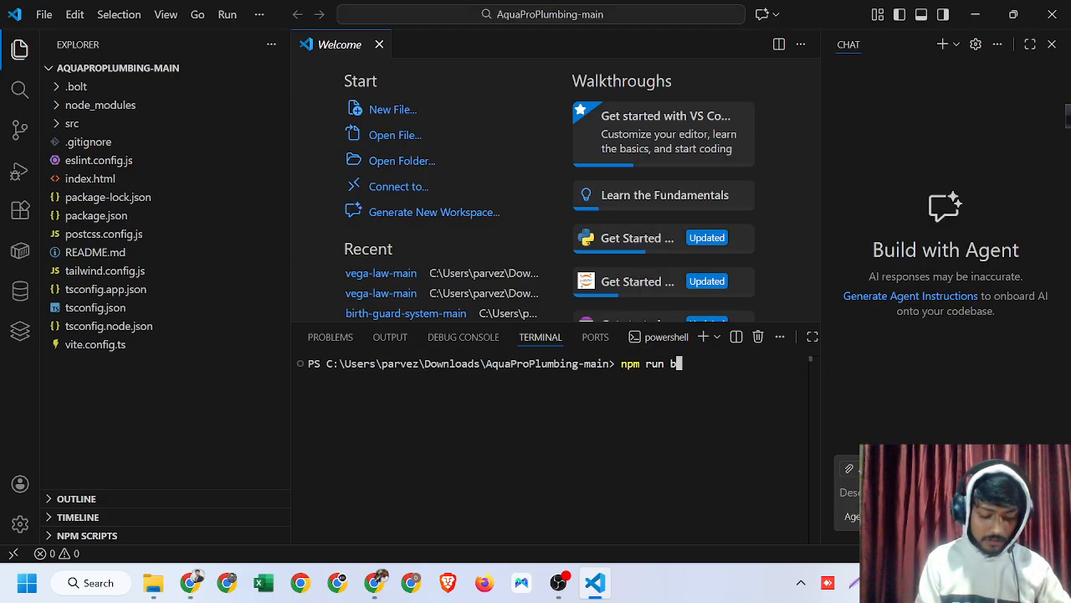
text(uild)
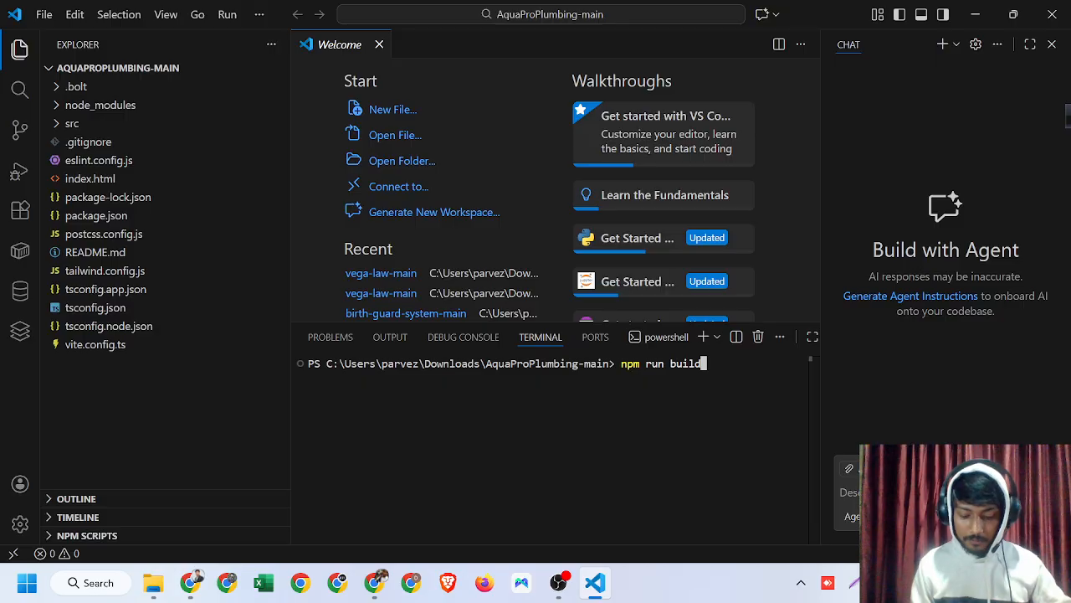
key(Return)
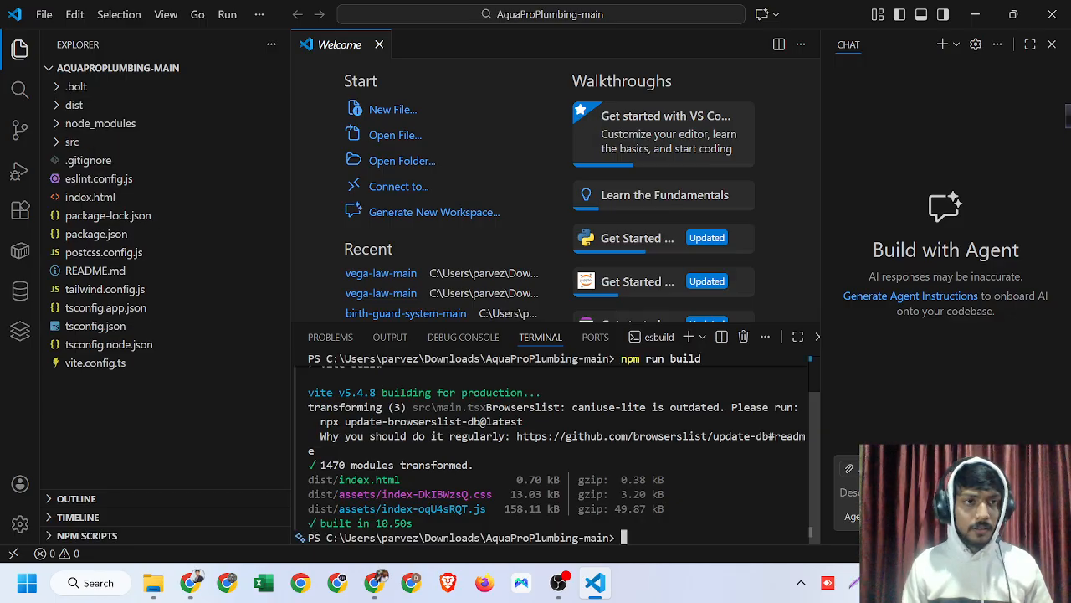
- Expand the new dist folder to check its assets and index.html, then close VS Code
click(64, 107)
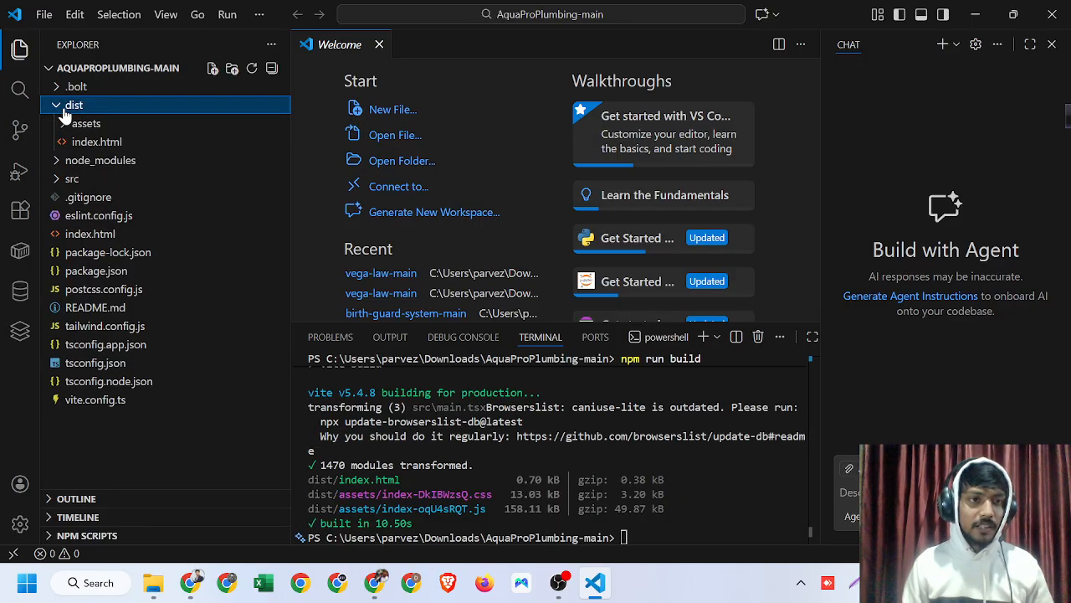
click(65, 113)
click(64, 113)
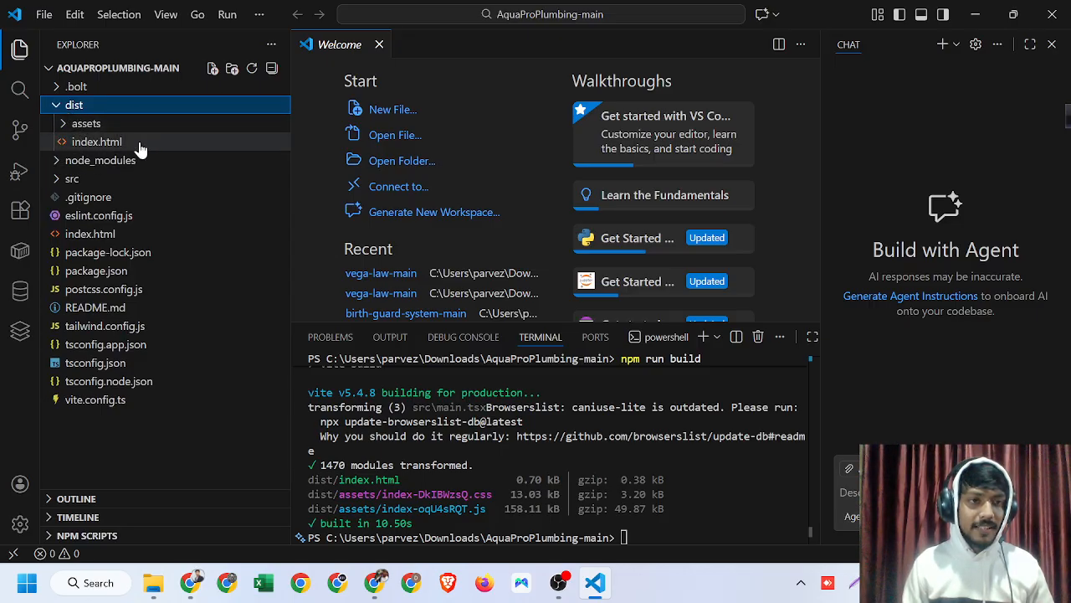
click(55, 107)
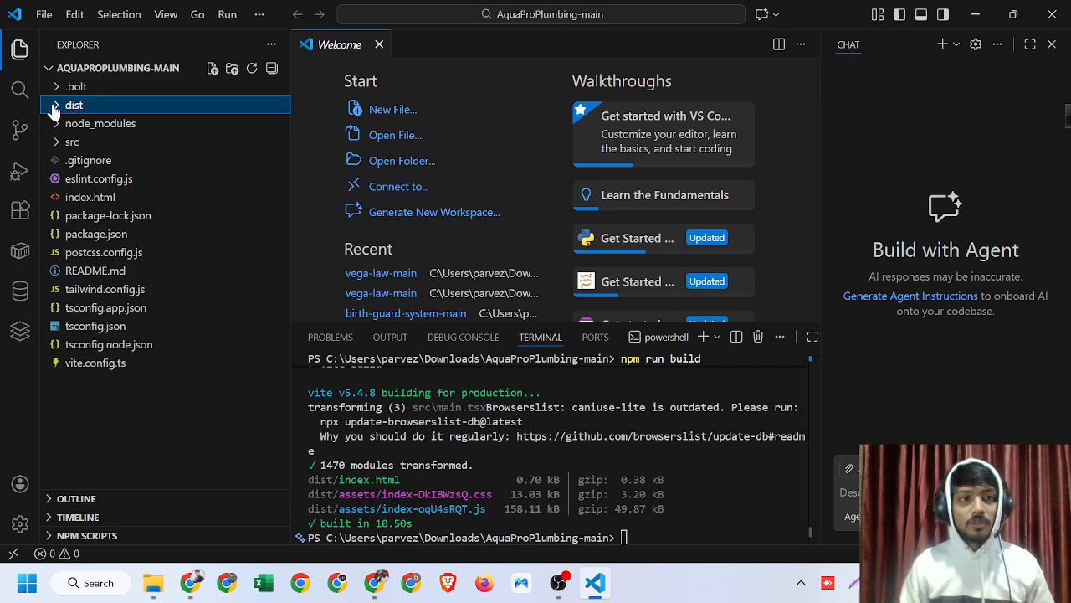
click(1050, 17)
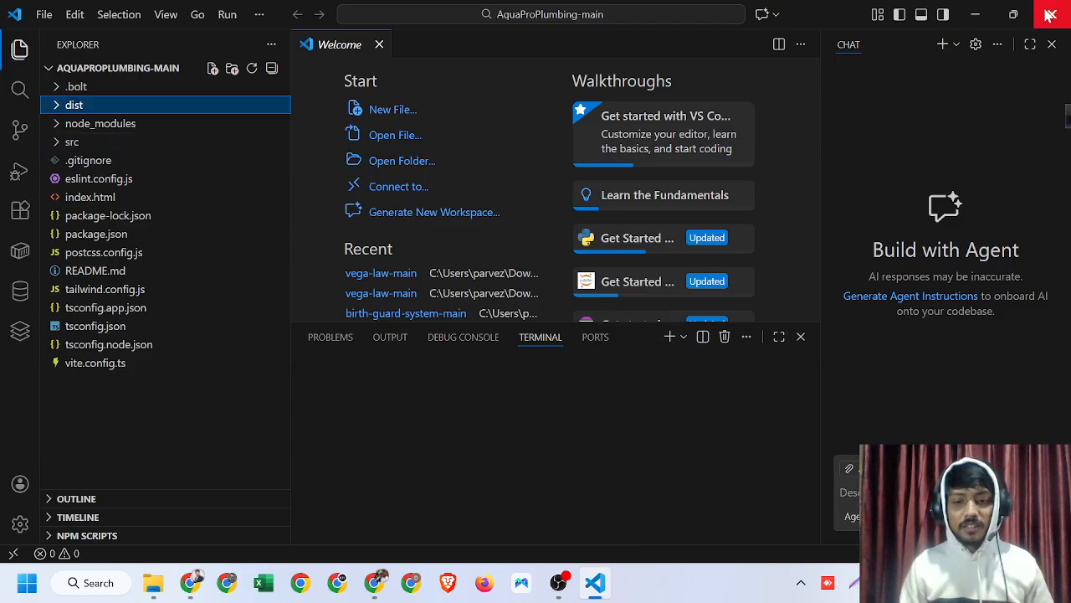
- In File Explorer, compress the dist folder inside Downloads\AquaProPlumbing-main into a ZIP file named dist
click(153, 582)
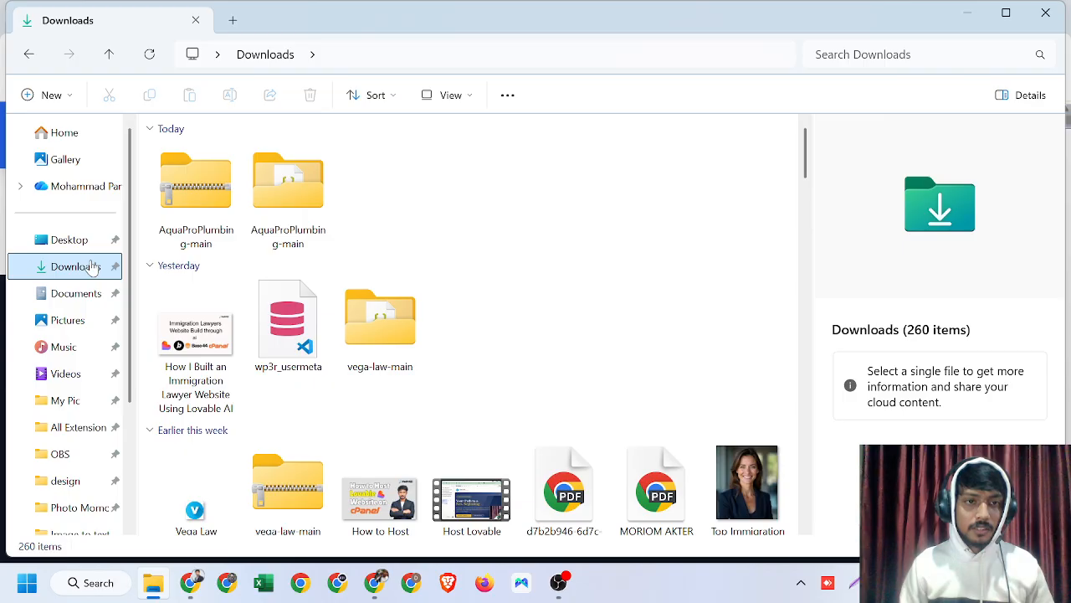
double_click(293, 188)
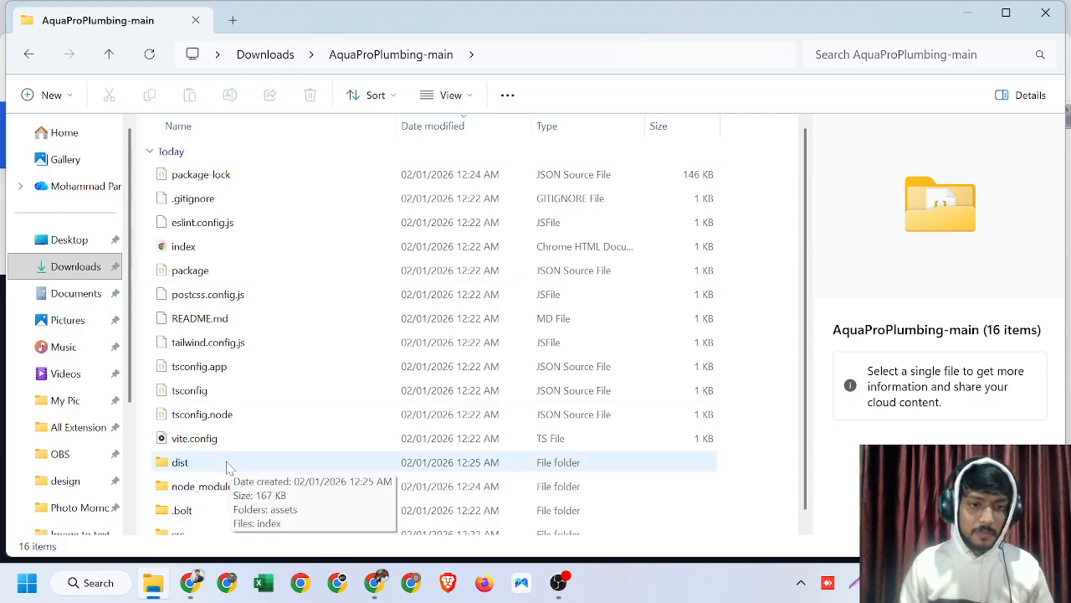
right_click(226, 464)
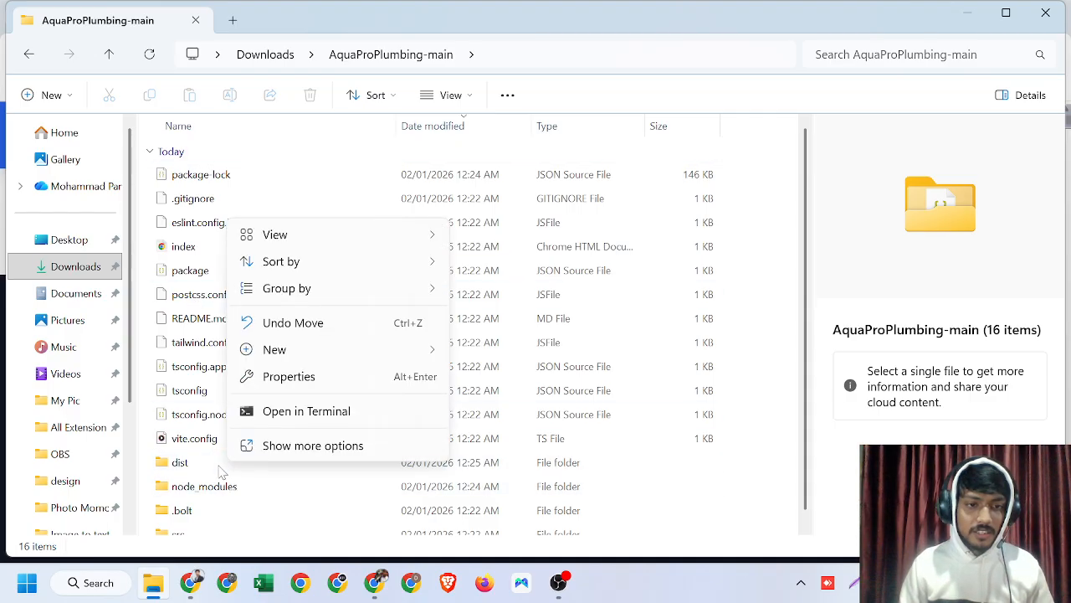
click(201, 470)
right_click(201, 470)
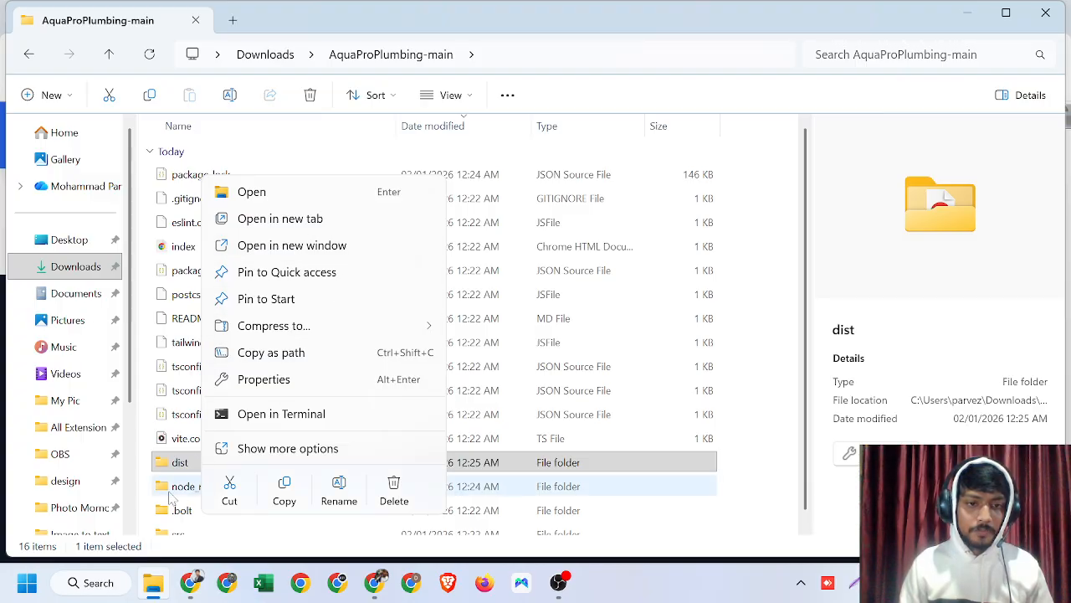
click(189, 467)
right_click(210, 468)
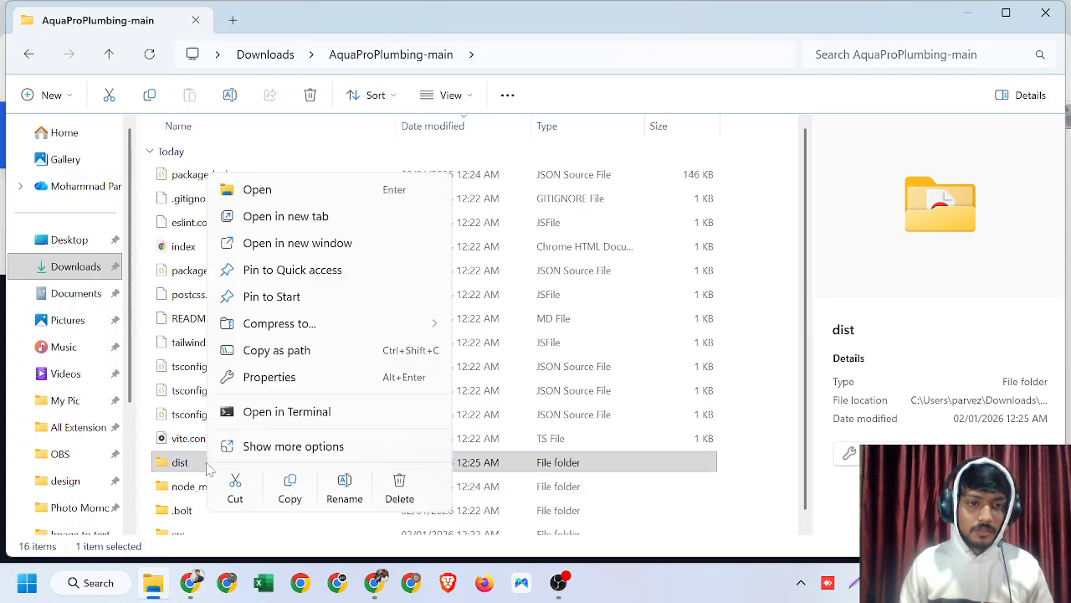
mouse_move(276, 324)
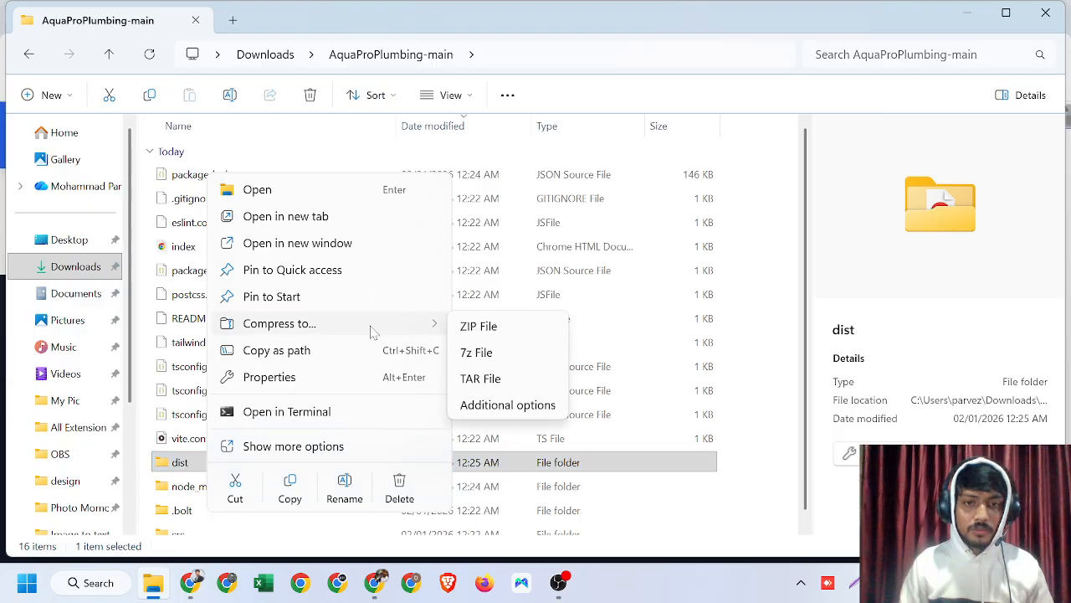
click(481, 343)
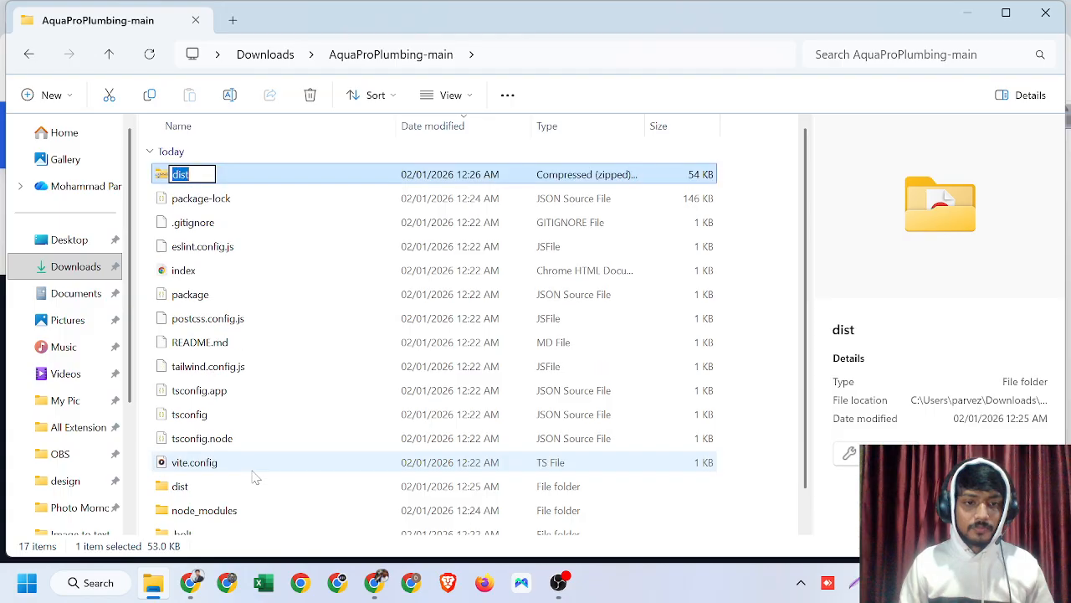
key(Return)
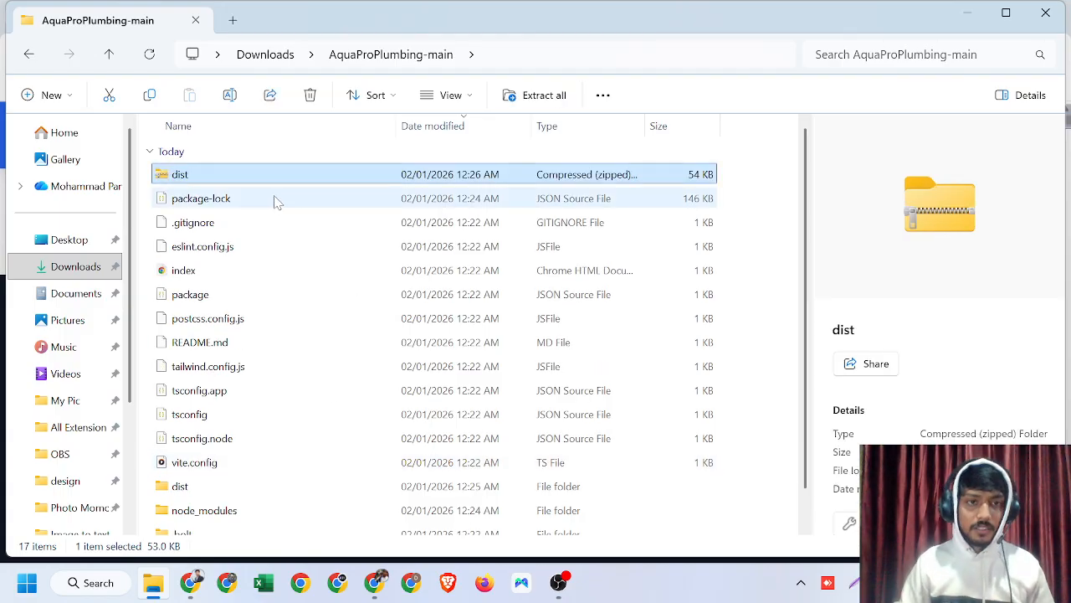
- Snap File Explorer to the left half of the screen and Chrome to the right half
mouse_move(1006, 14)
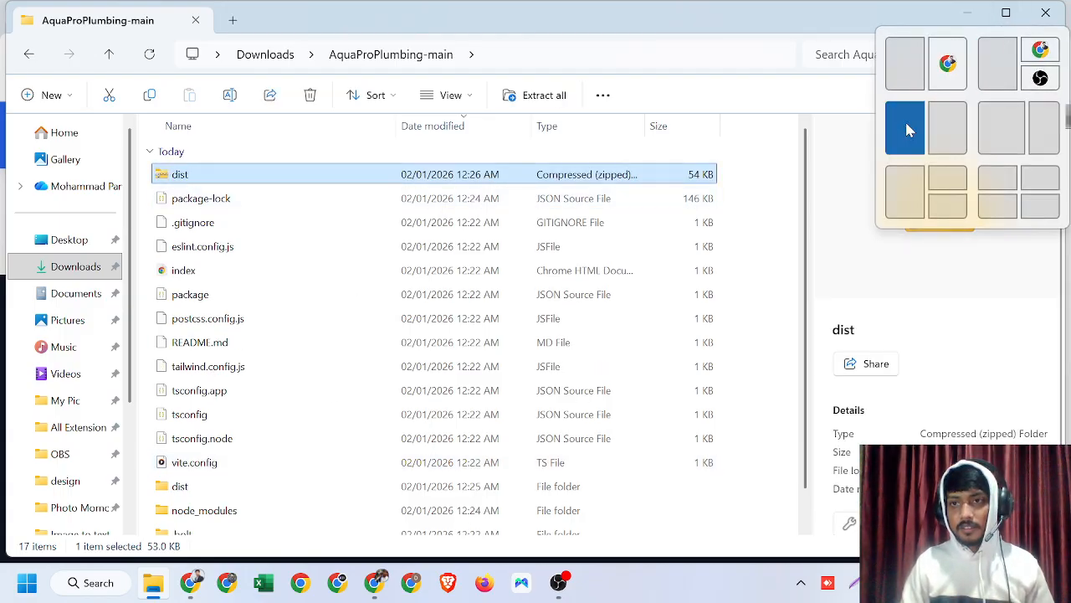
click(906, 127)
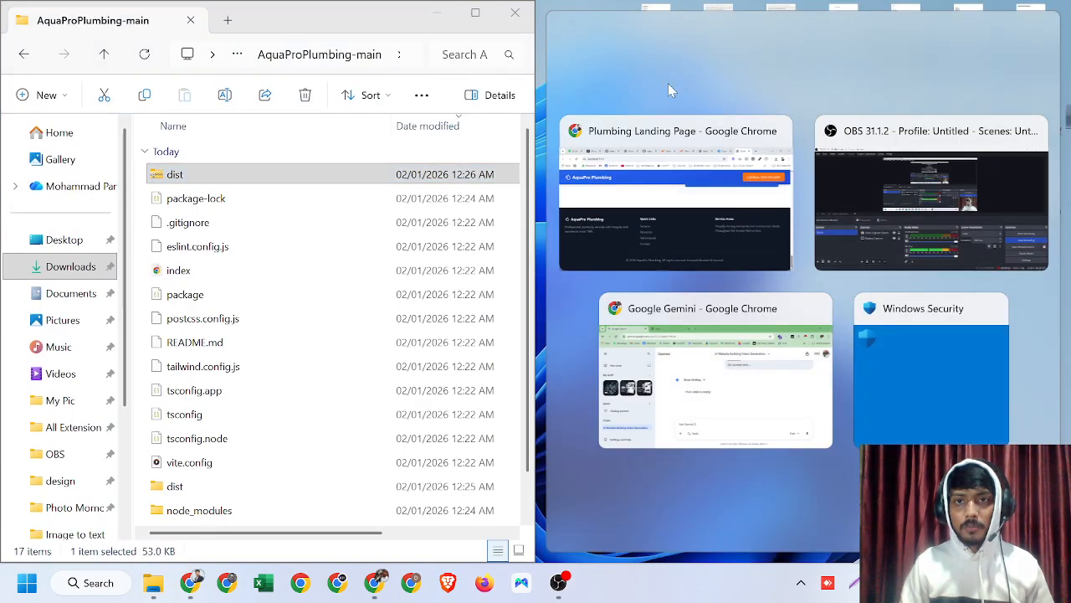
click(667, 208)
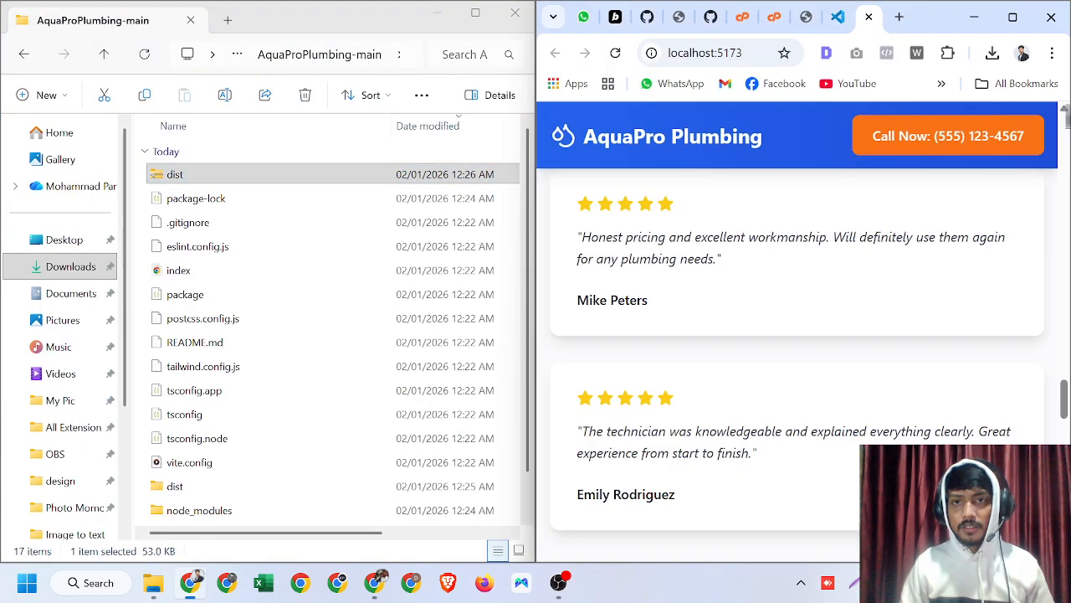
- Switch to the cPanel File Manager tab and open the aqua.growthgird.com folder
click(742, 17)
click(775, 17)
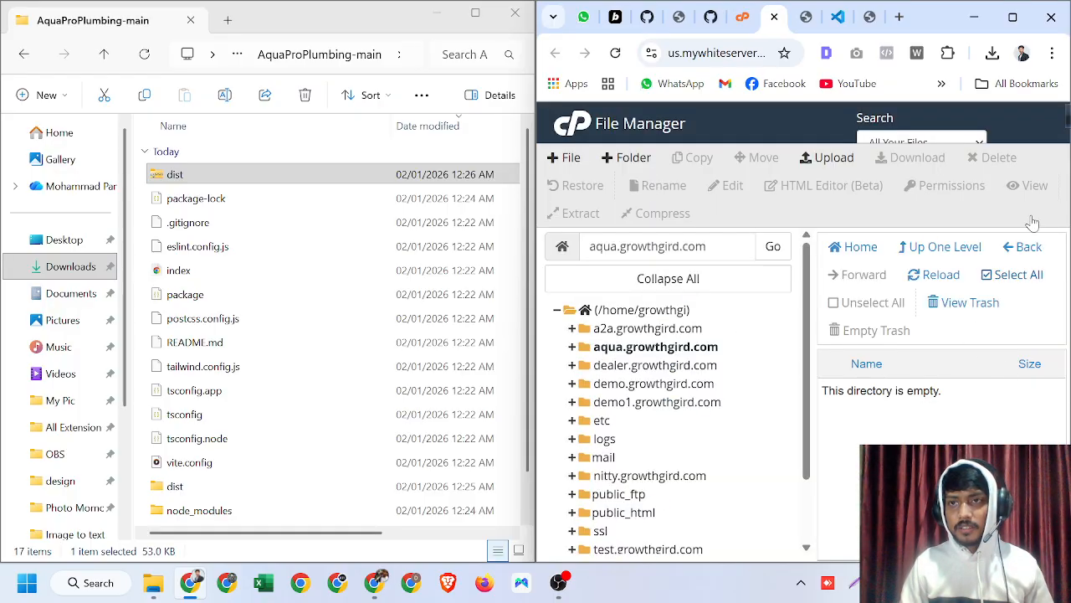
mouse_move(1014, 20)
click(950, 128)
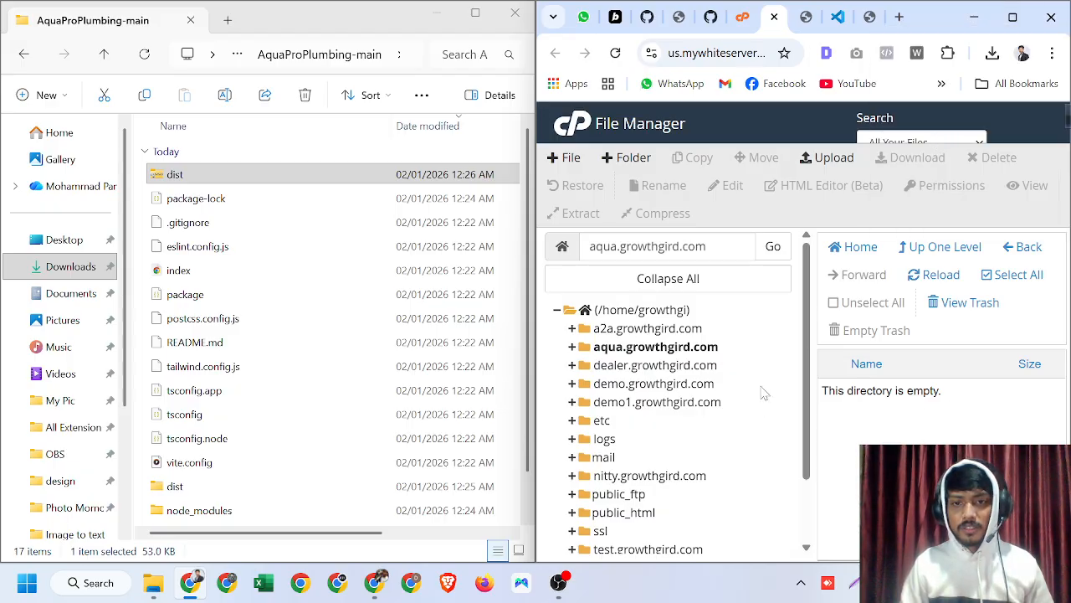
click(661, 347)
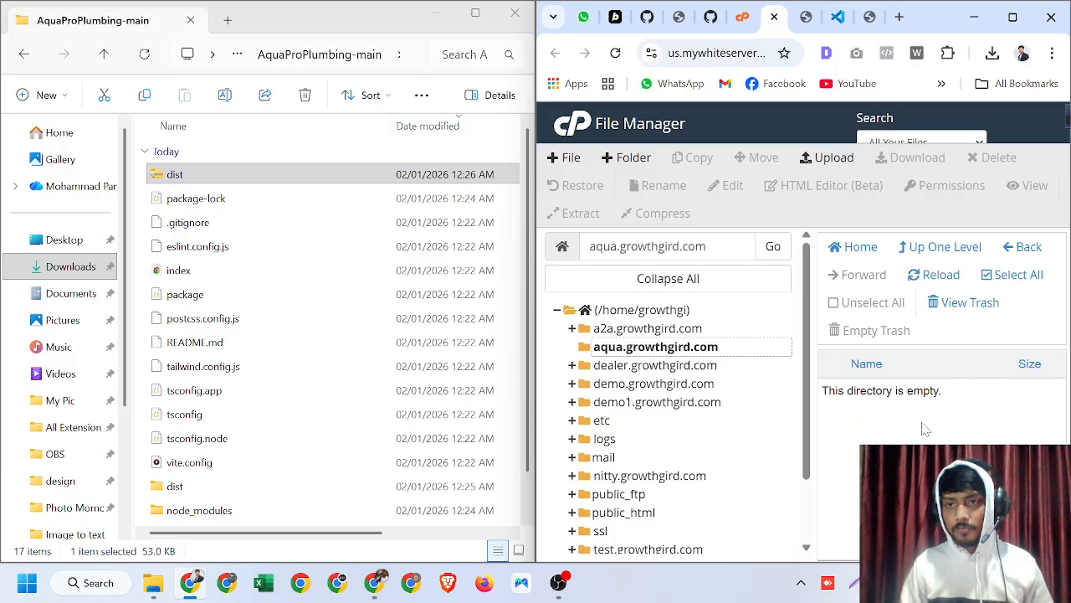
- Upload the dist.zip archive into the aqua.growthgird.com folder by dropping it from File Explorer onto the upload area
click(834, 159)
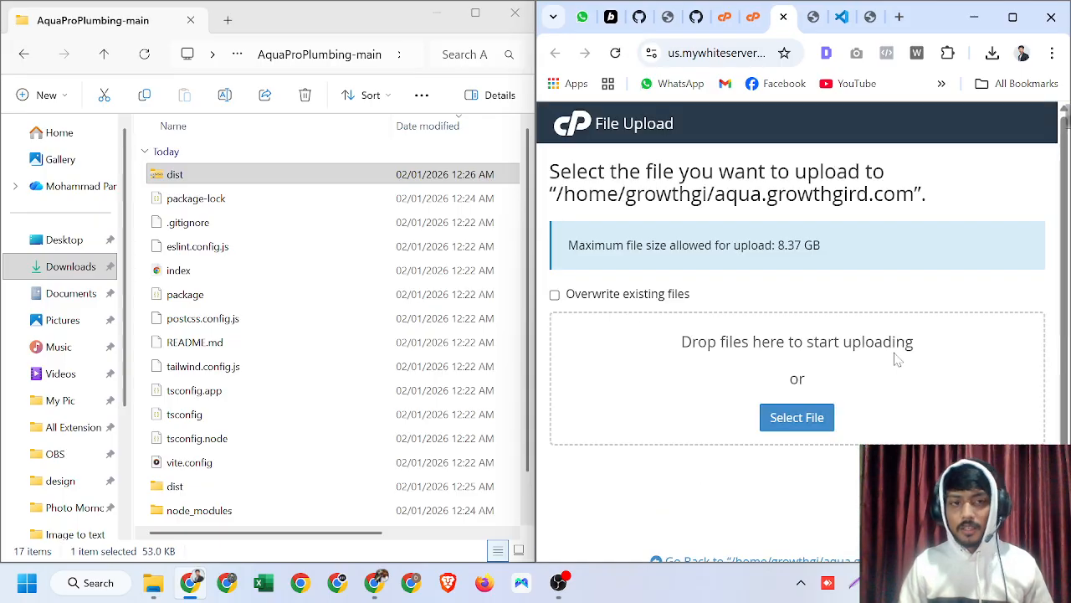
click(243, 175)
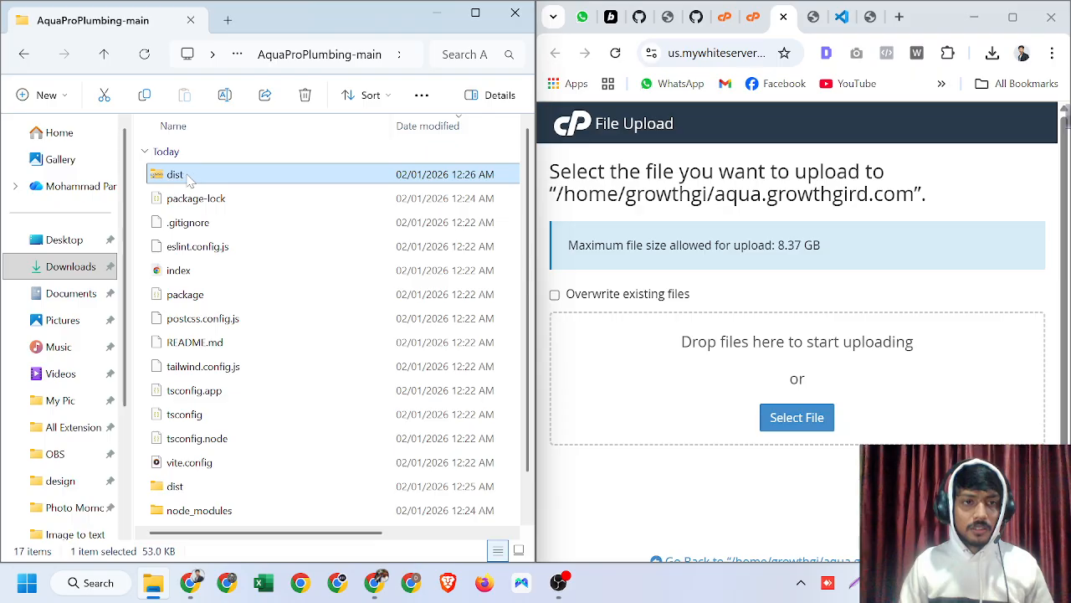
drag(186, 178, 803, 435)
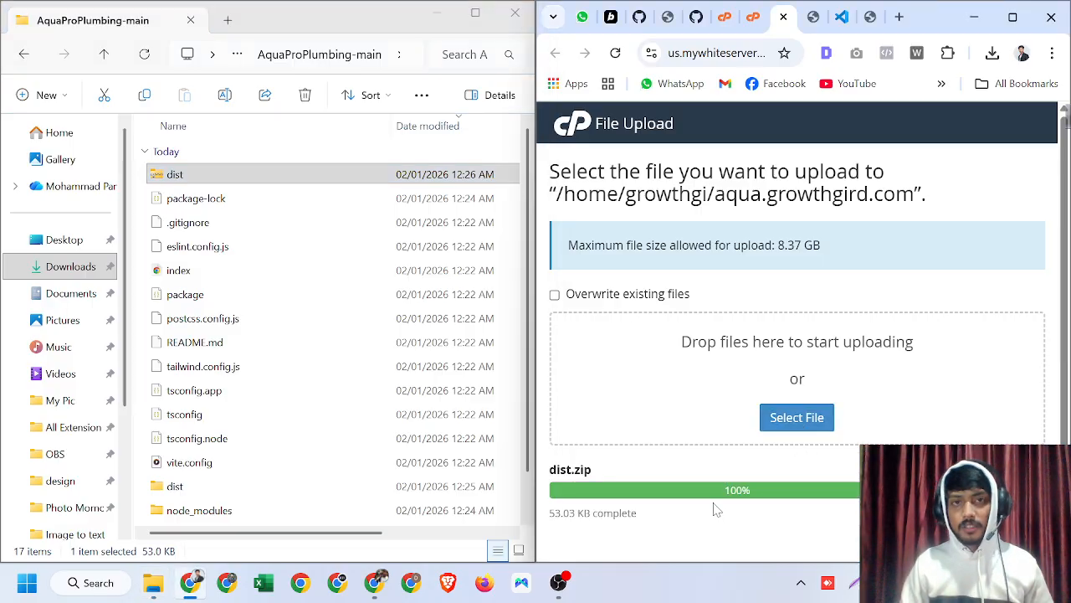
- Minimize File Explorer, maximize Chrome, return to the File Manager tab and reload the aqua.growthgird.com listing
click(474, 14)
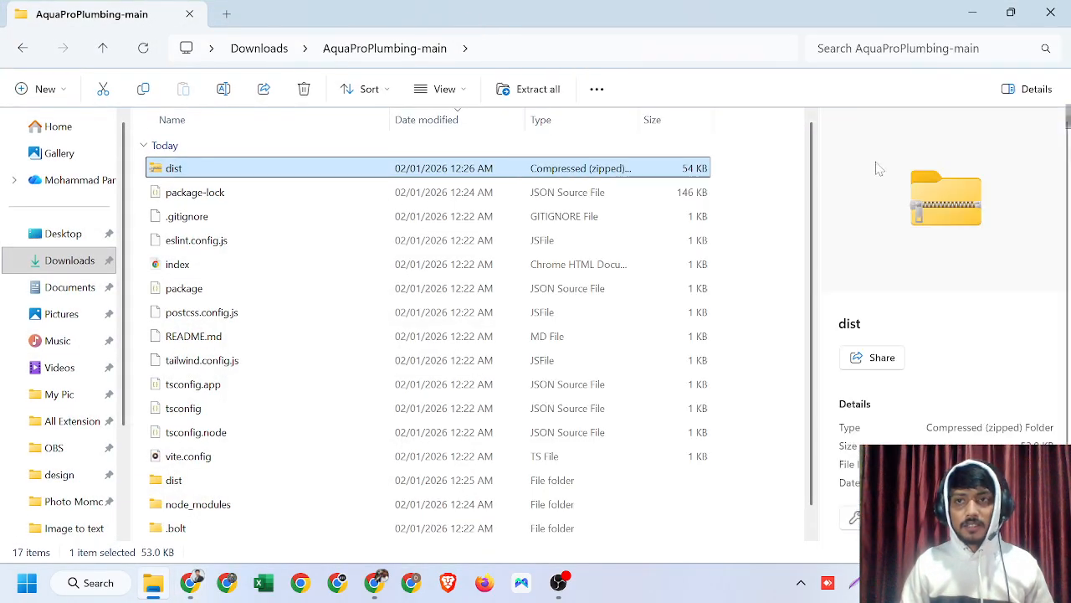
click(973, 13)
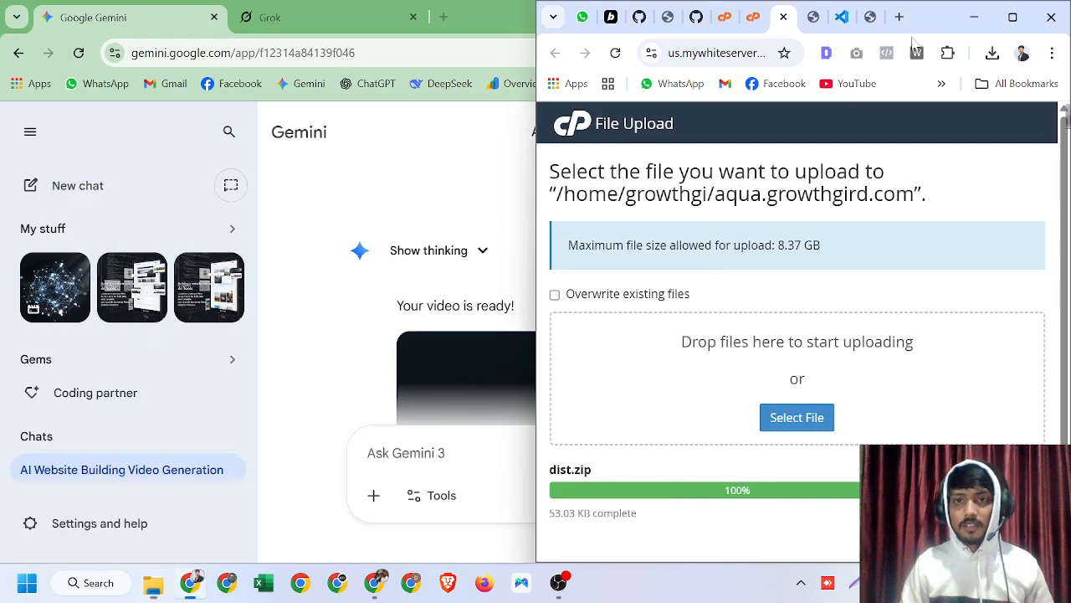
click(1013, 15)
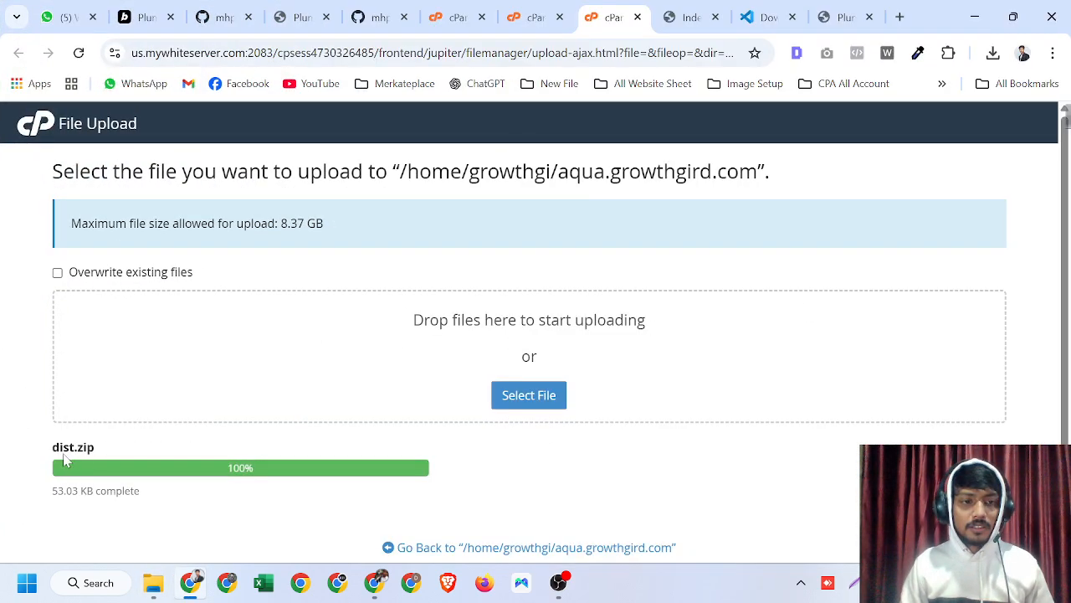
click(536, 16)
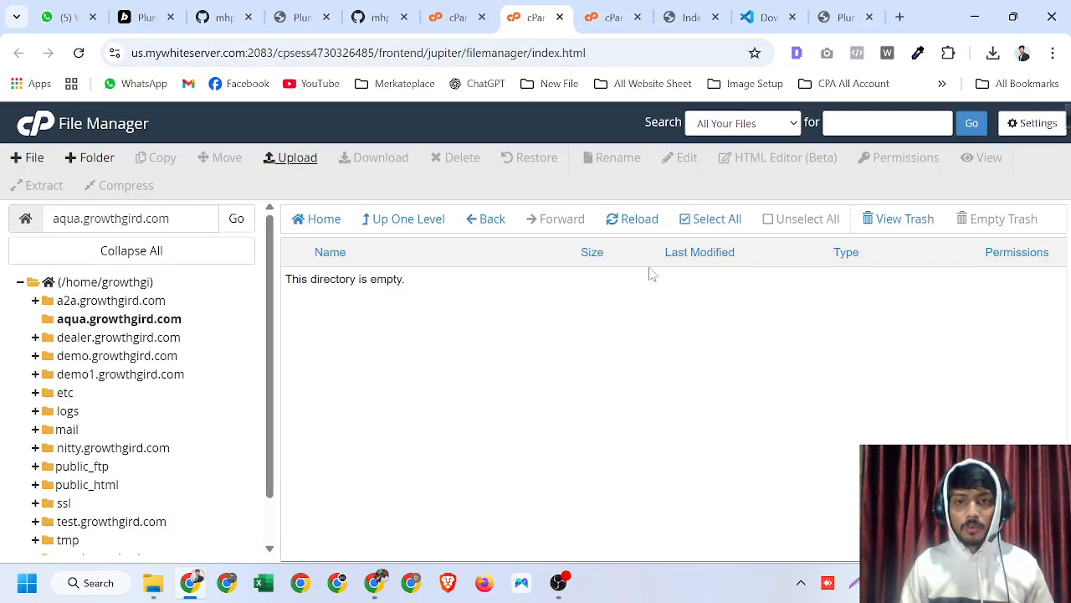
click(635, 219)
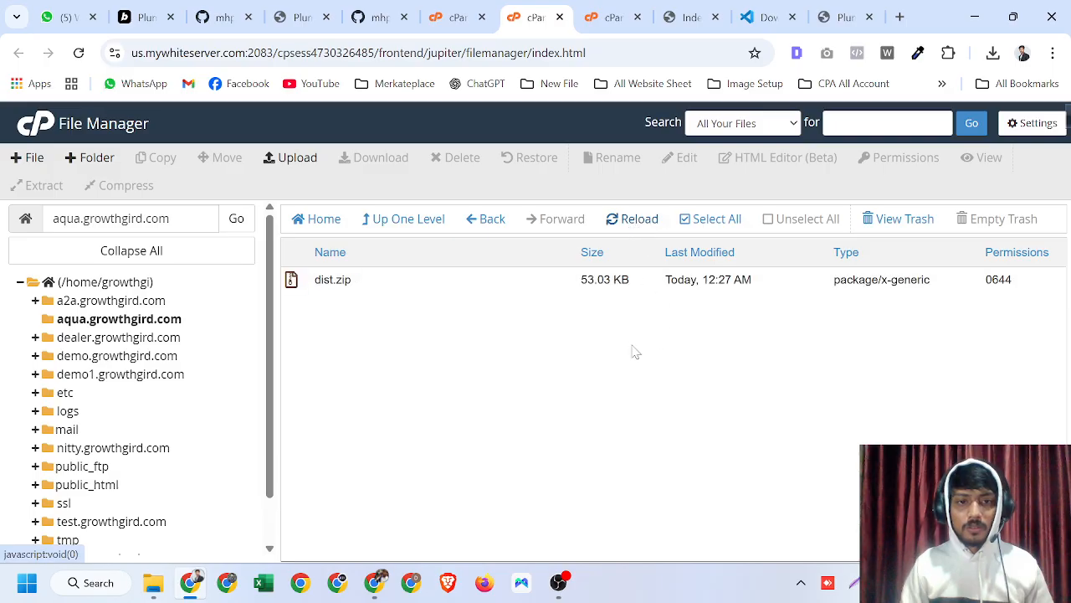
- Extract dist.zip into the aqua.growthgird.com folder and close the extraction results
click(414, 283)
right_click(414, 283)
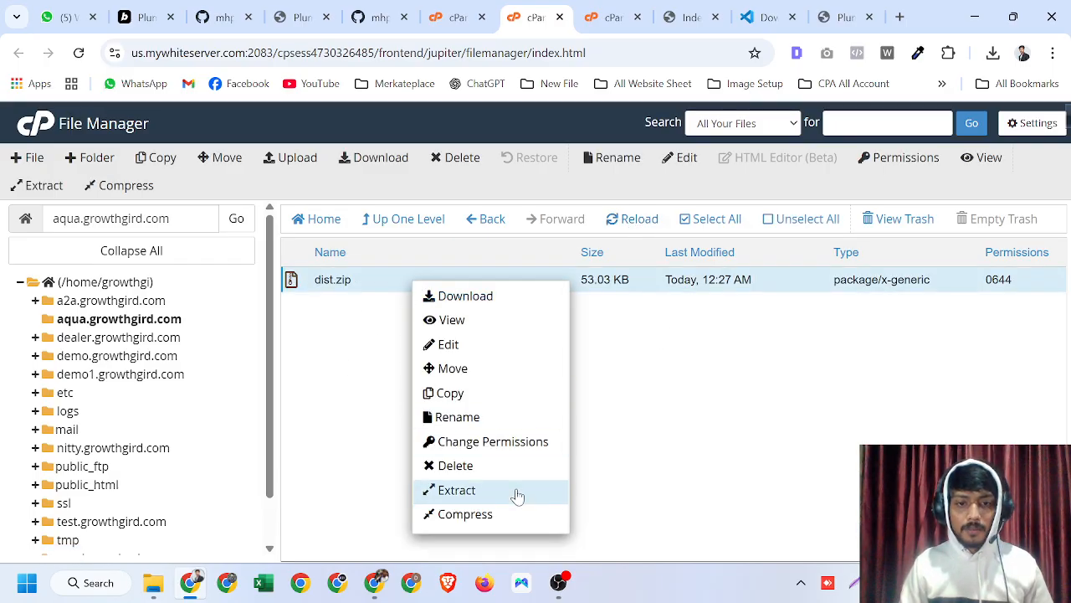
click(377, 287)
right_click(381, 289)
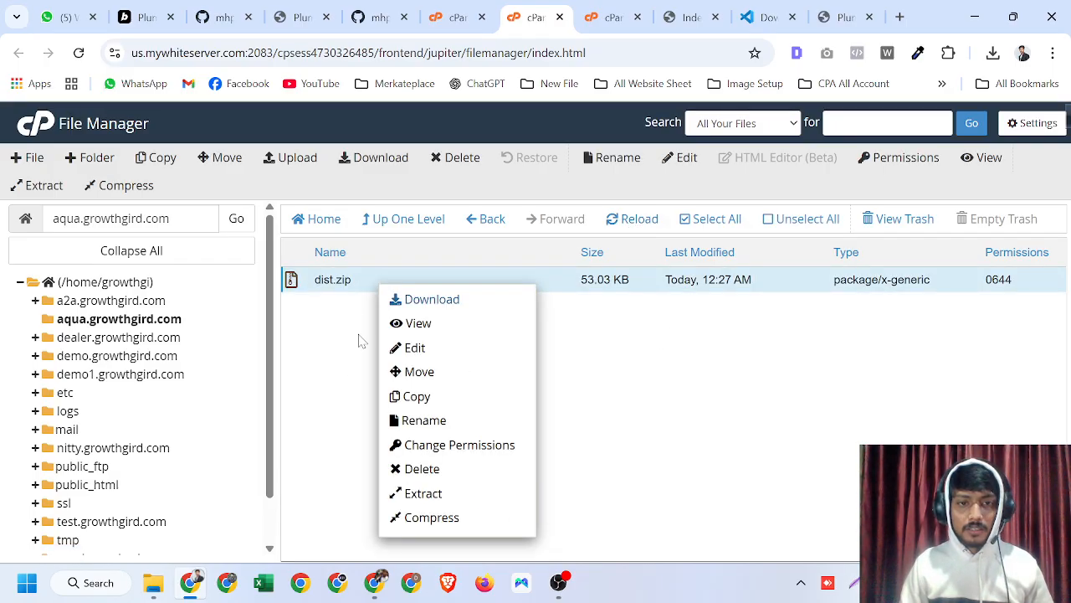
click(371, 282)
right_click(377, 287)
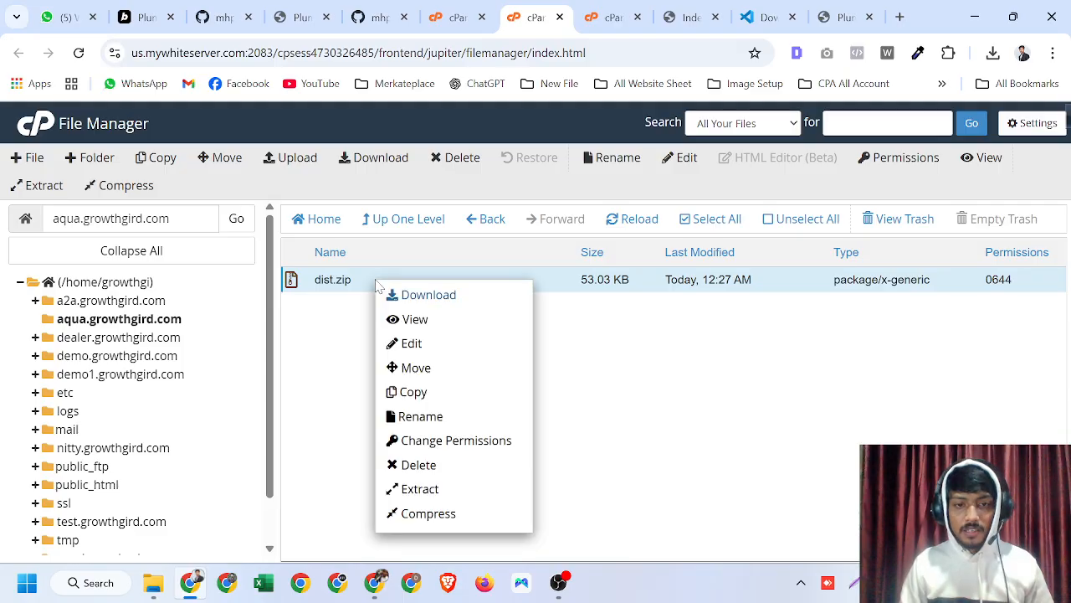
click(443, 493)
click(660, 419)
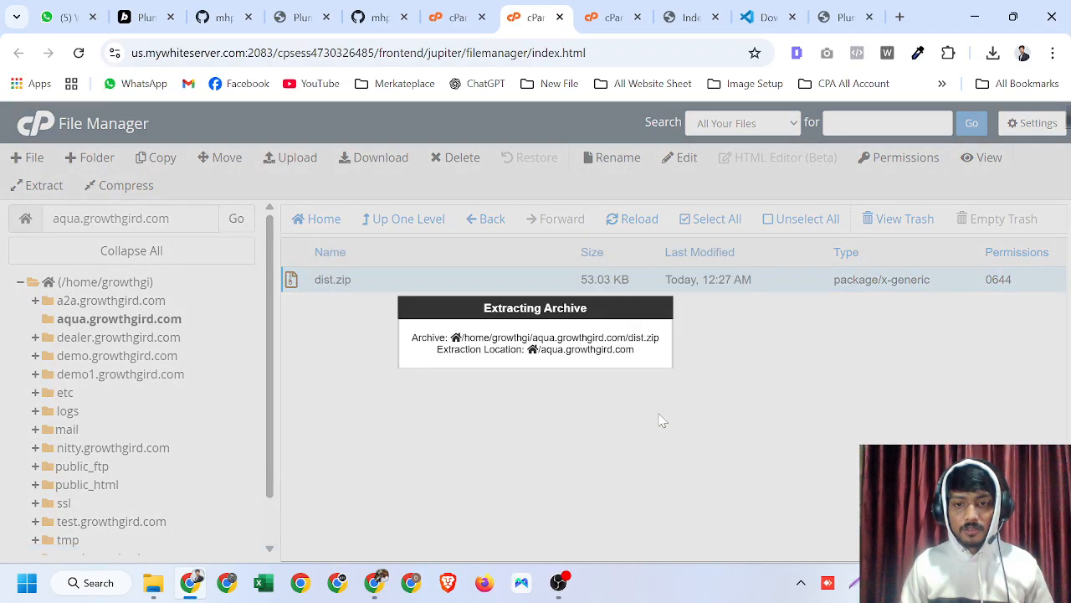
click(807, 503)
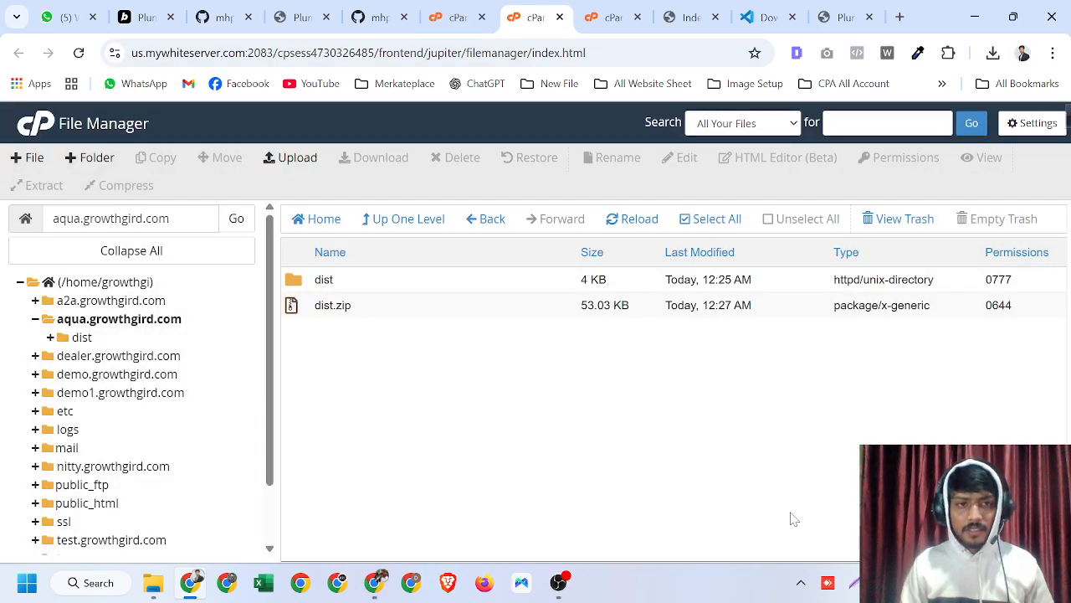
- Open the extracted dist folder to inspect its contents, then return to aqua.growthgird.com via the path field
click(188, 219)
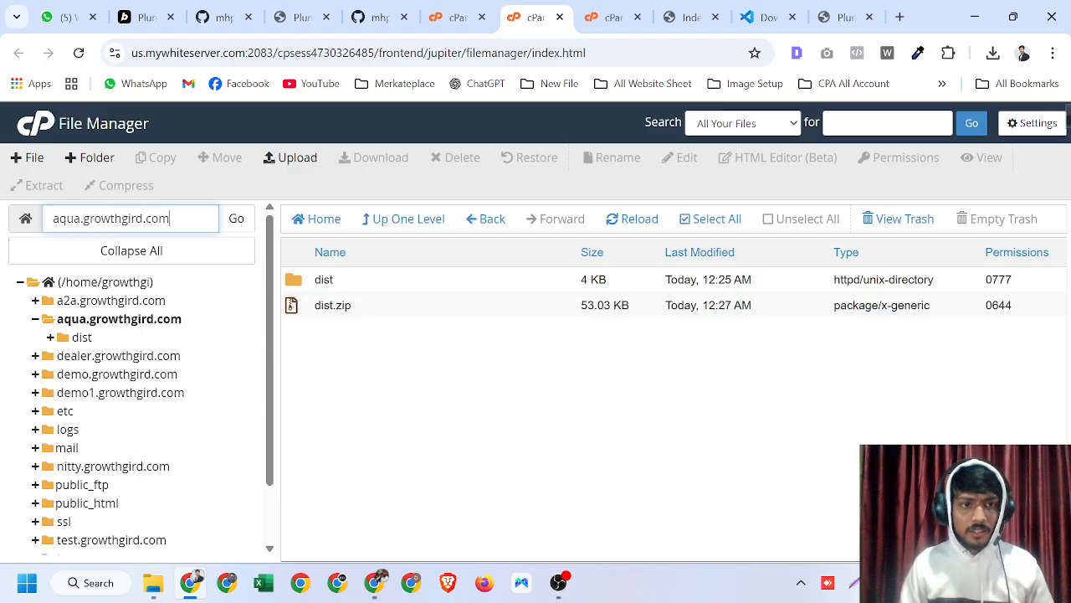
click(482, 357)
double_click(456, 285)
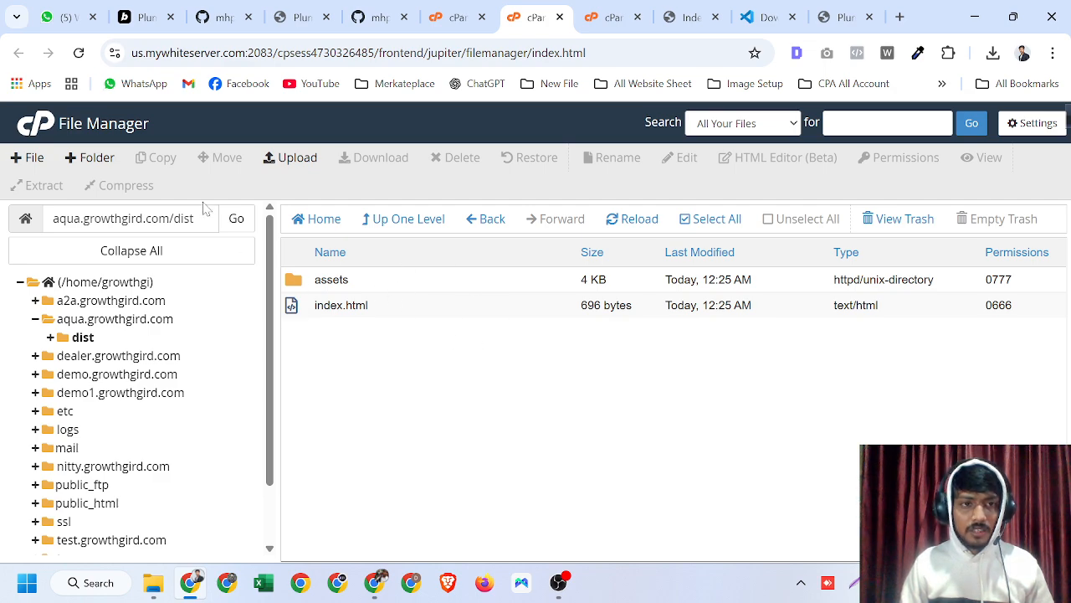
double_click(182, 218)
key(BackSpace)
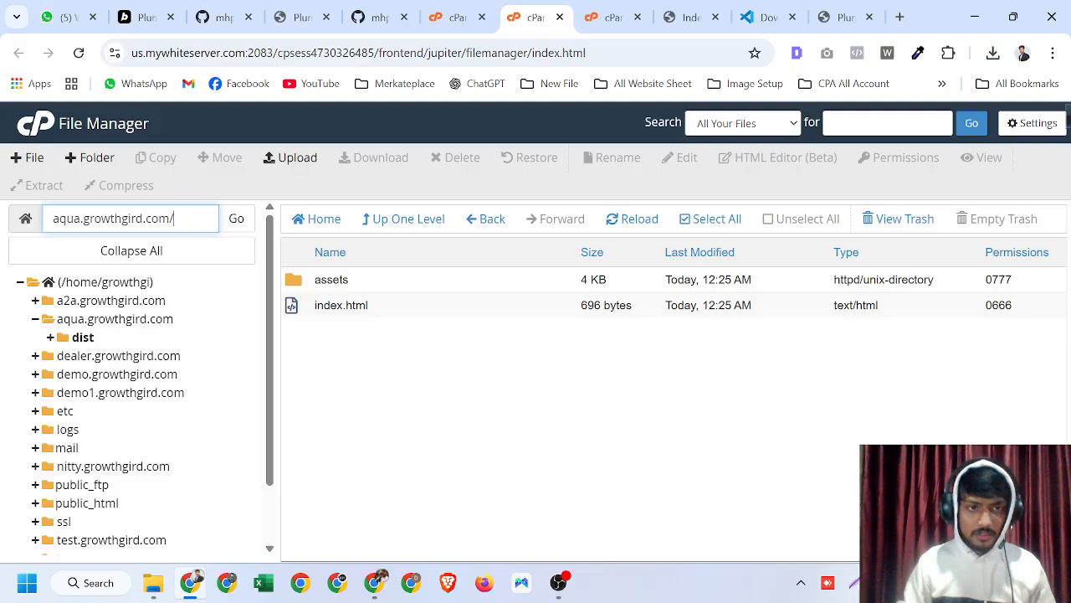
click(234, 219)
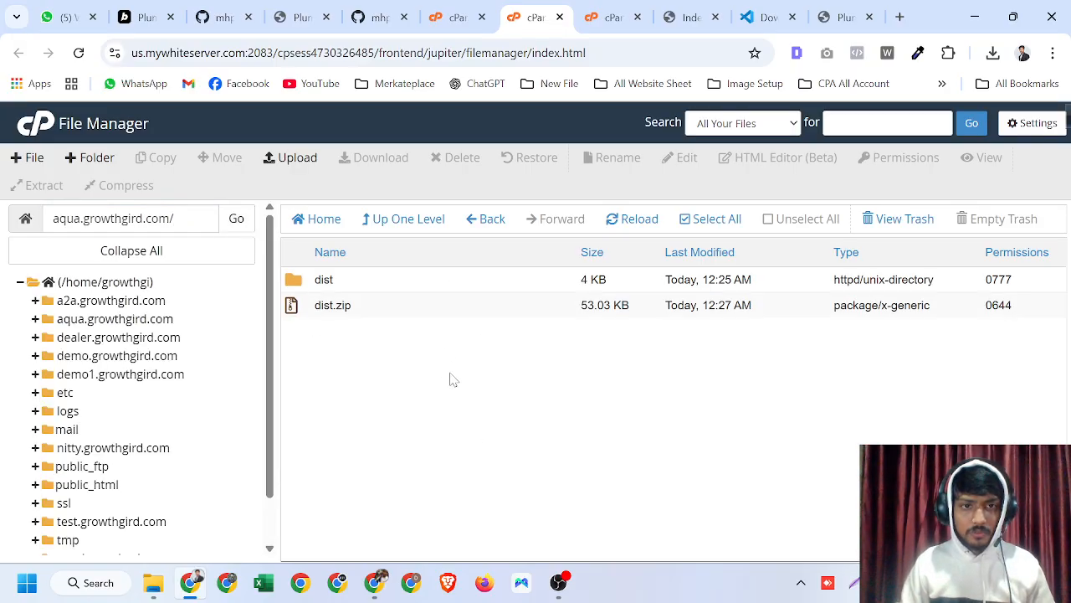
- Select everything inside dist and move it up to /aqua.growthgird.com/, then reopen the aqua.growthgird.com folder
double_click(413, 283)
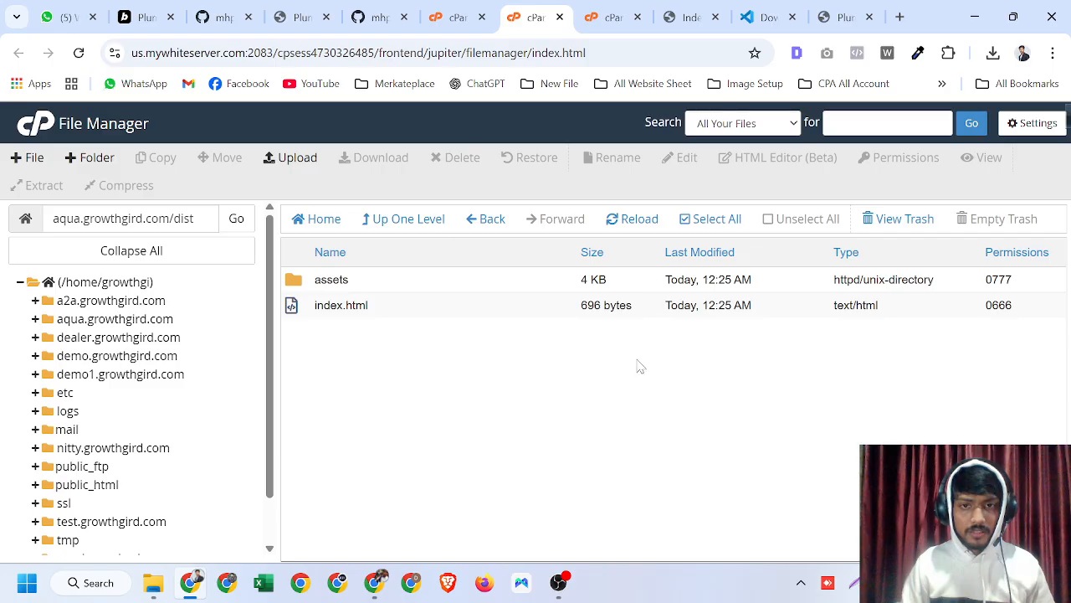
click(688, 224)
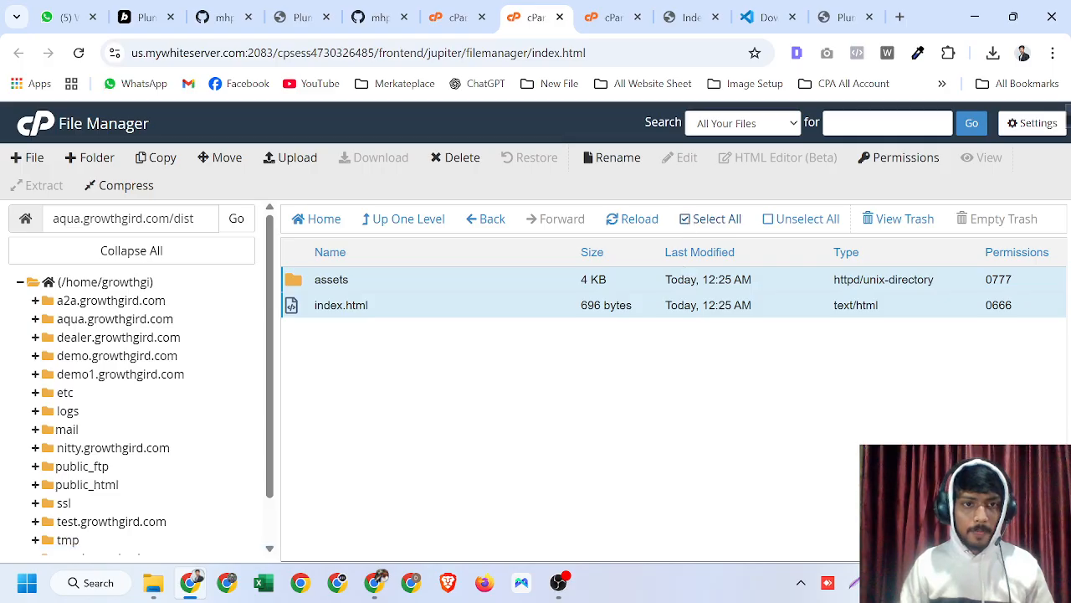
click(210, 159)
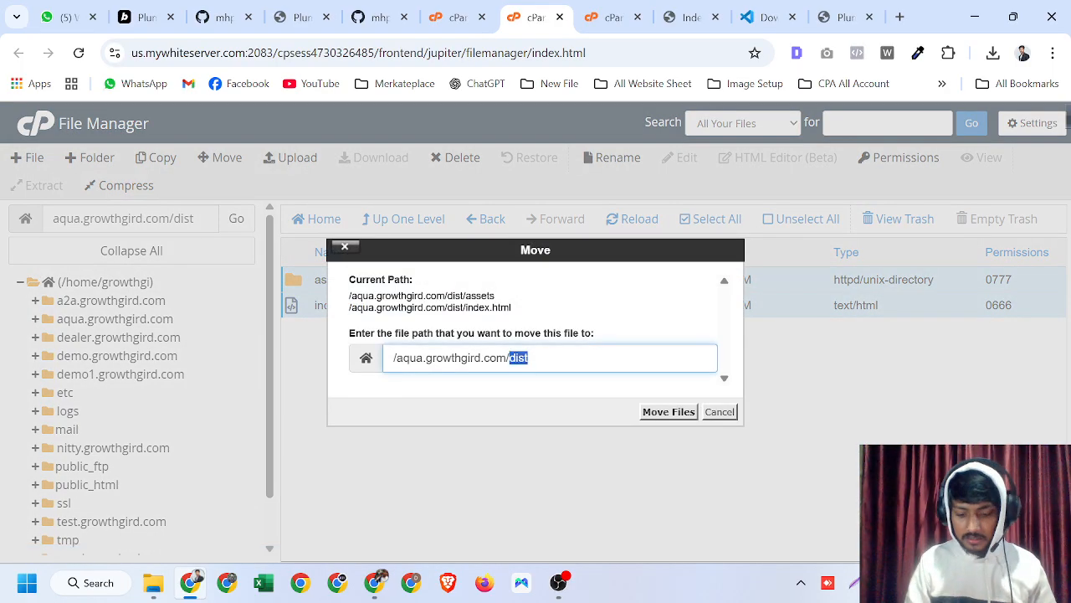
key(BackSpace)
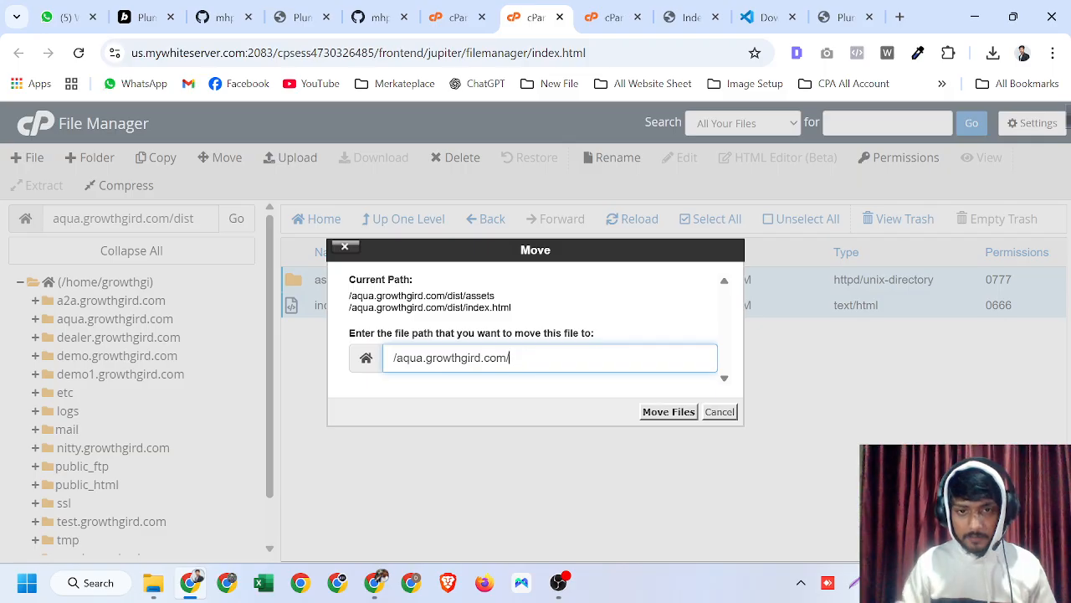
click(664, 416)
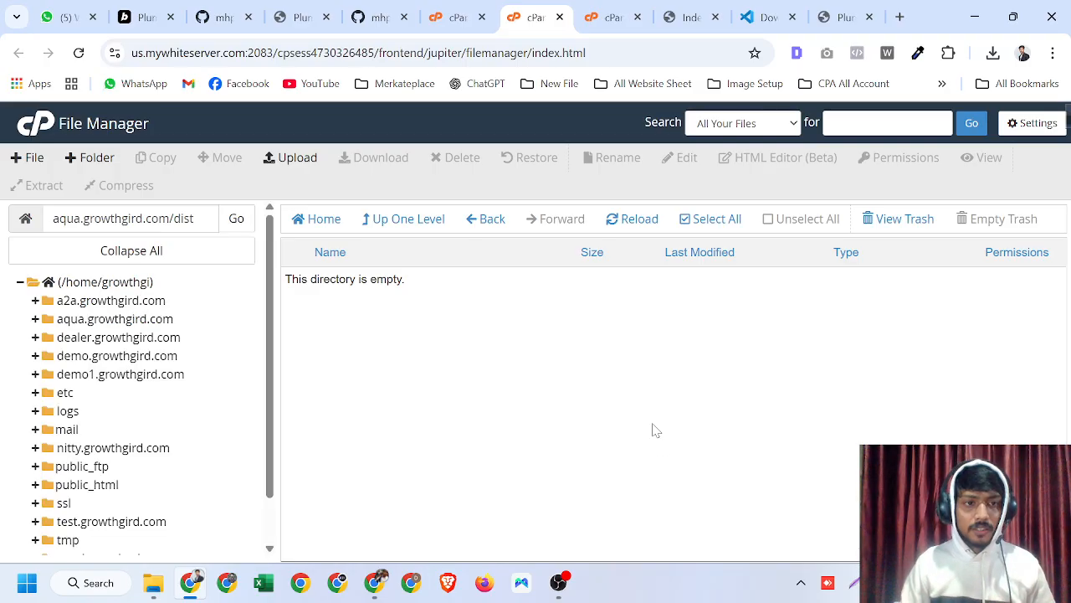
click(136, 321)
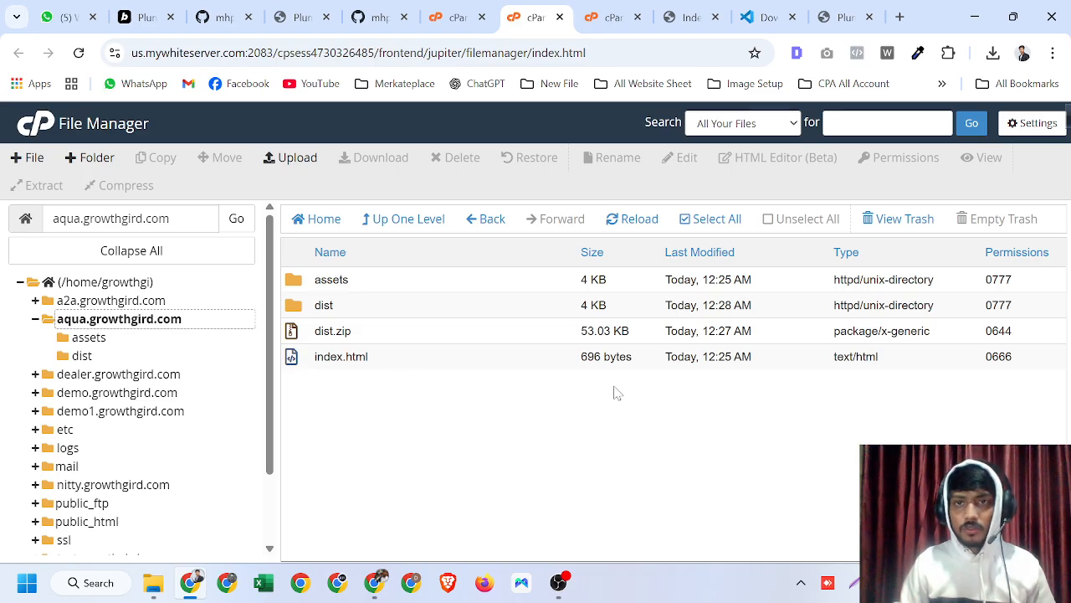
- Switch to the aqua.growthgird.com browser tab and reload it to load the deployed site
click(688, 17)
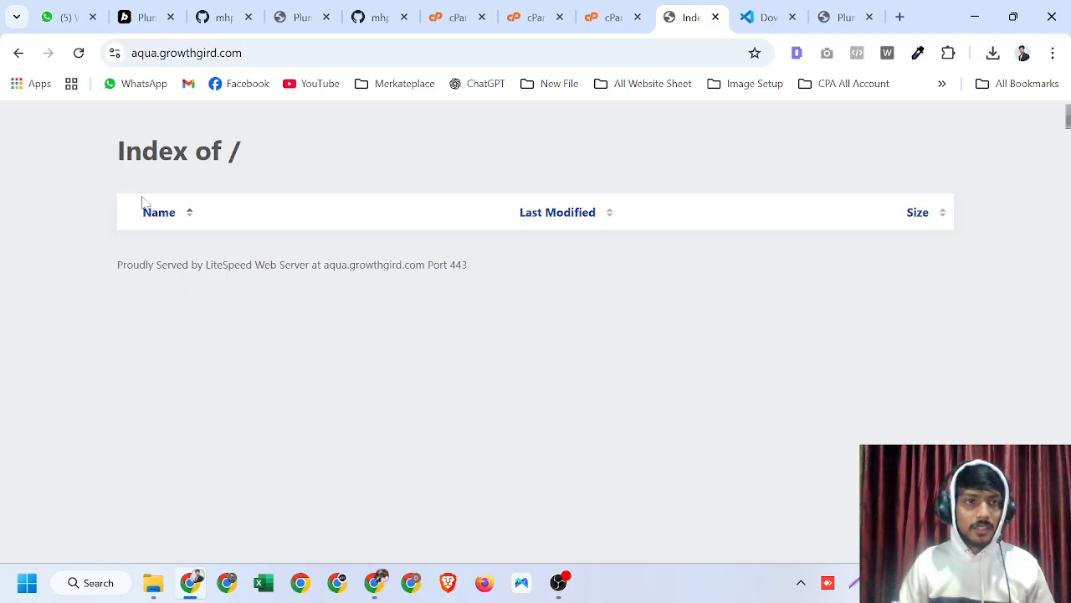
click(79, 52)
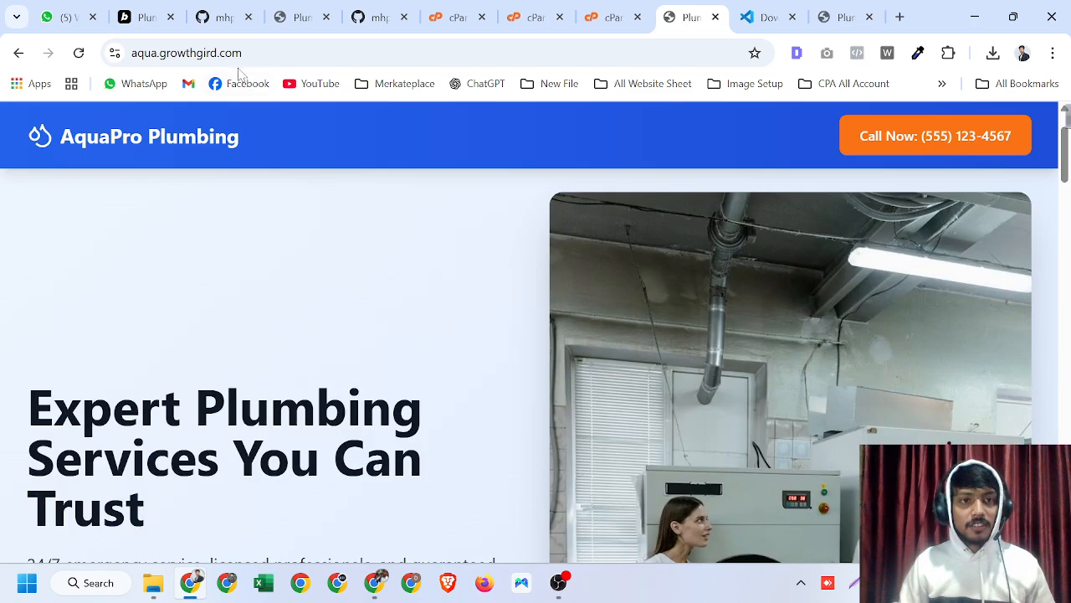
click(201, 53)
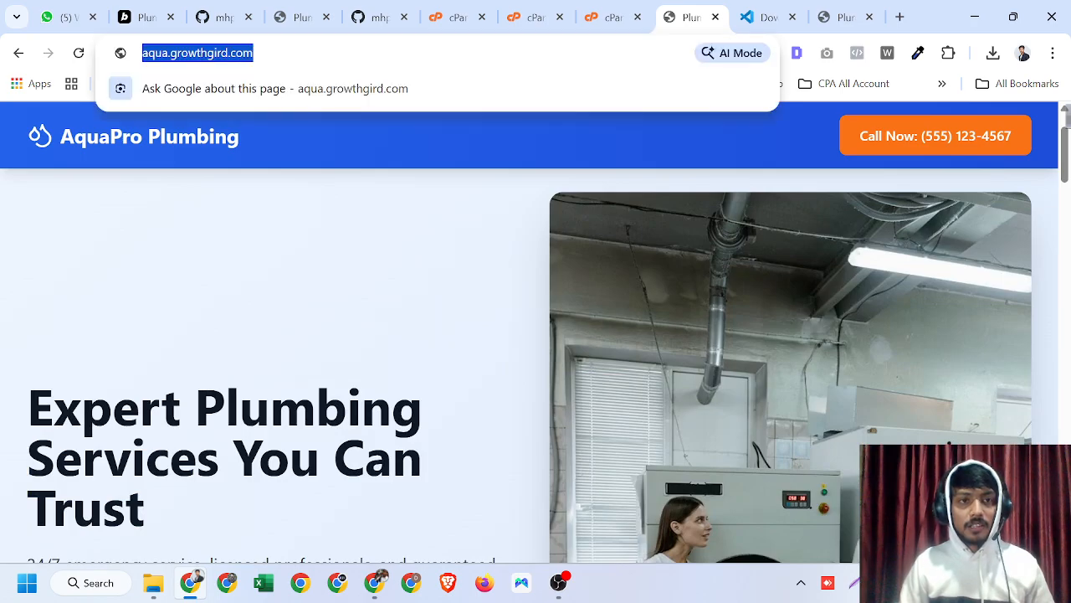
click(320, 344)
- Scroll through the live AquaPro Plumbing site from footer back to the hero section to review it
scroll(390, 371, down, 20)
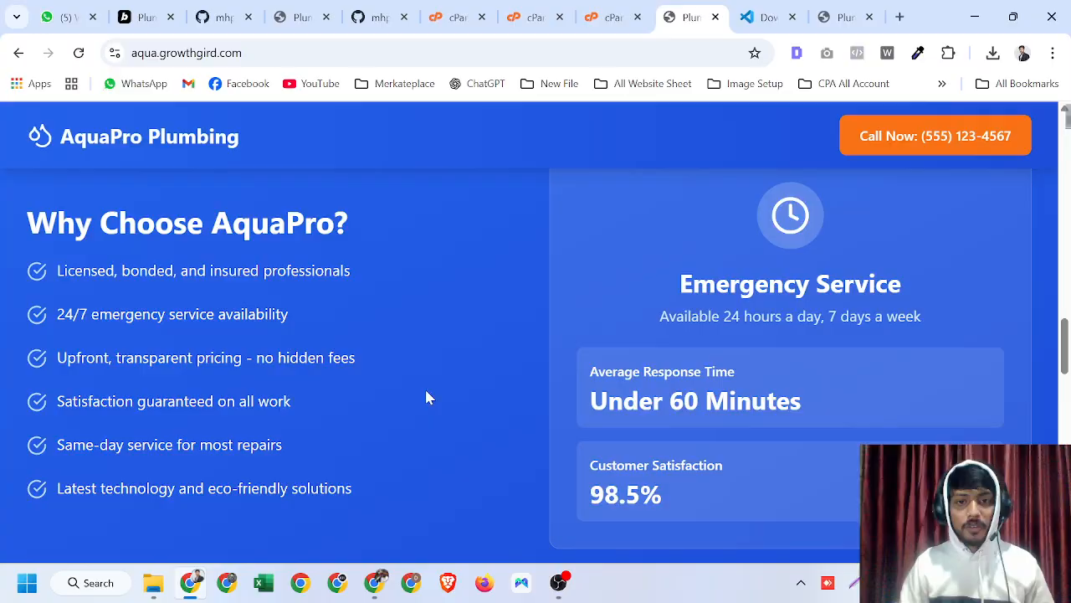
scroll(409, 425, down, 10)
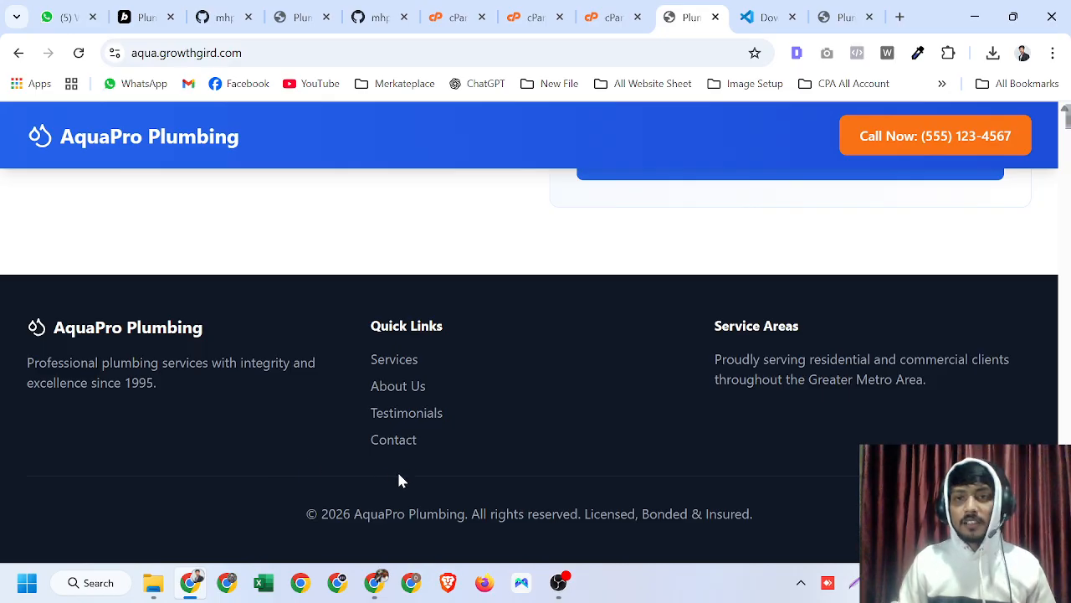
double_click(388, 326)
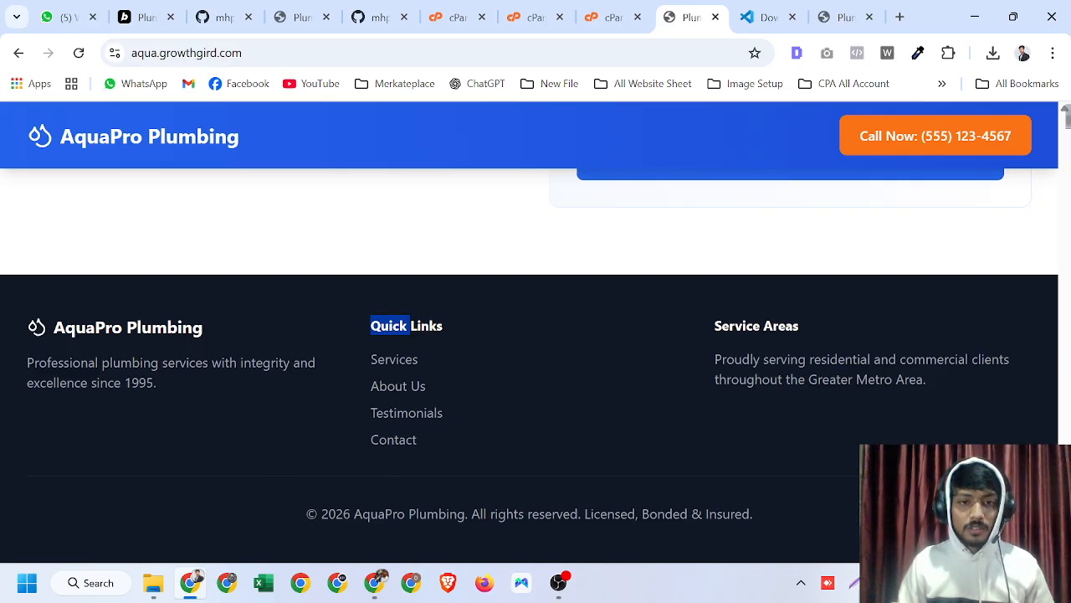
click(390, 326)
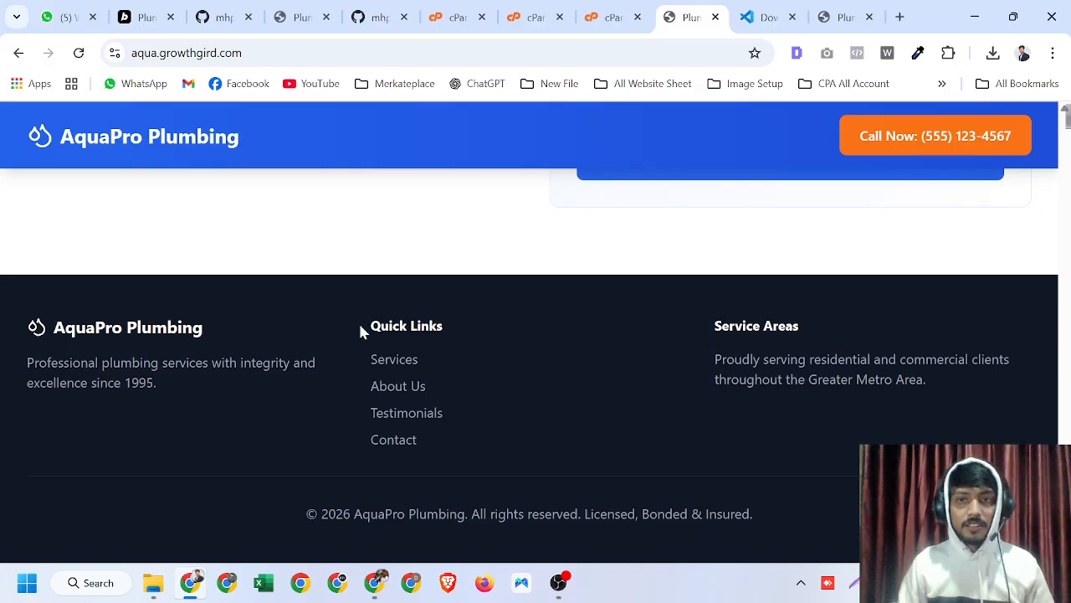
scroll(358, 321, up, 20)
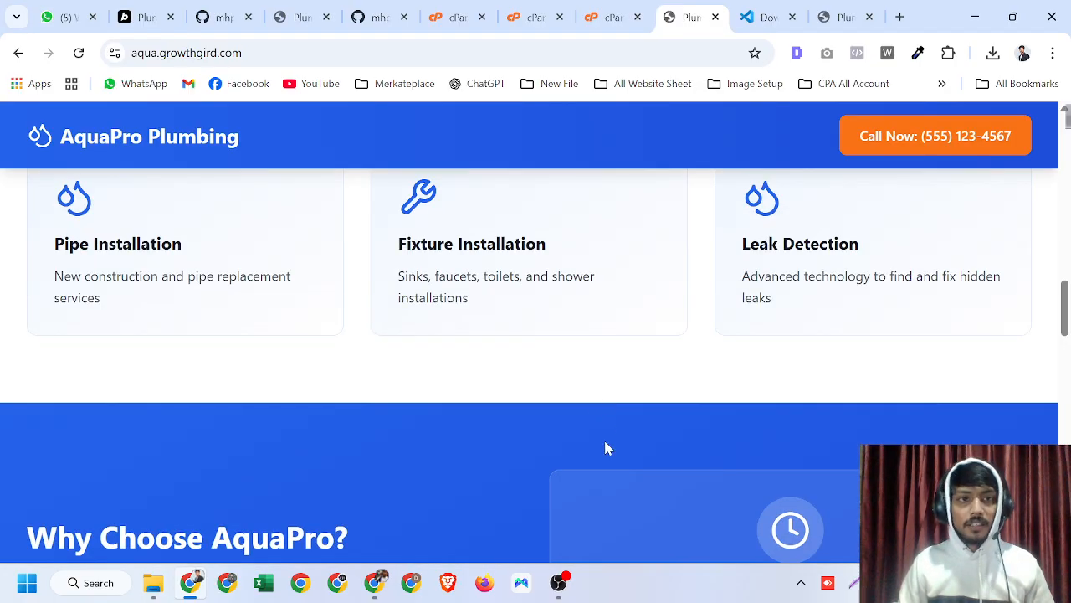
click(318, 57)
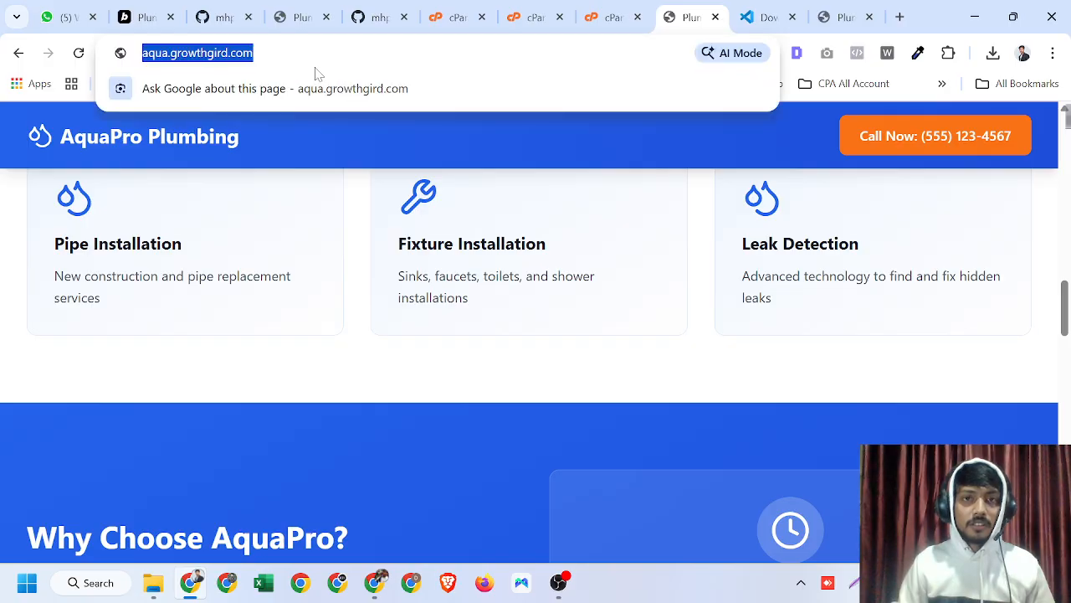
click(299, 177)
double_click(283, 56)
click(346, 297)
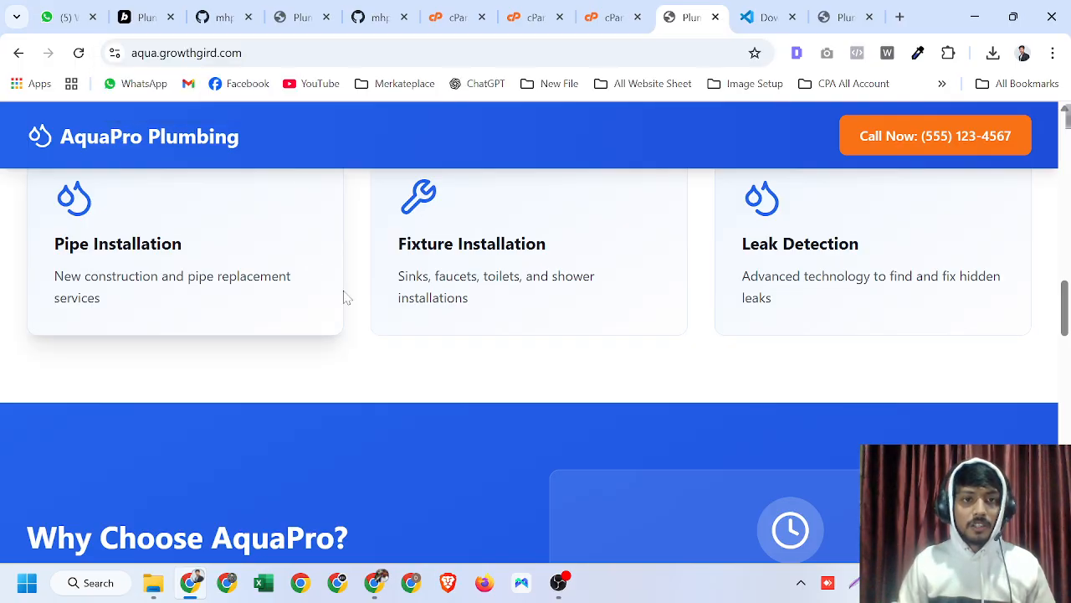
scroll(433, 433, up, 10)
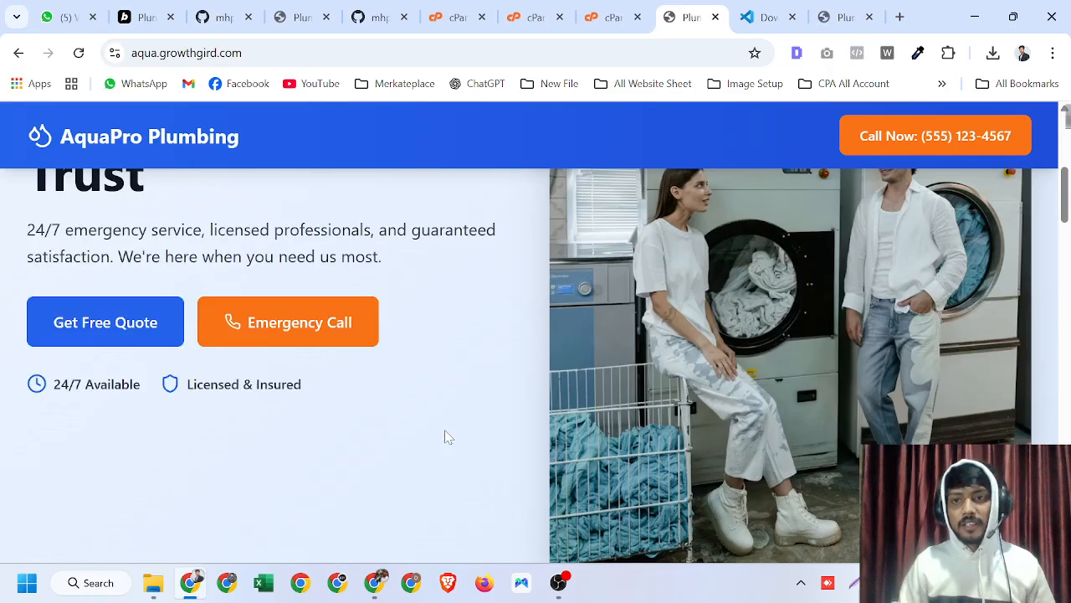